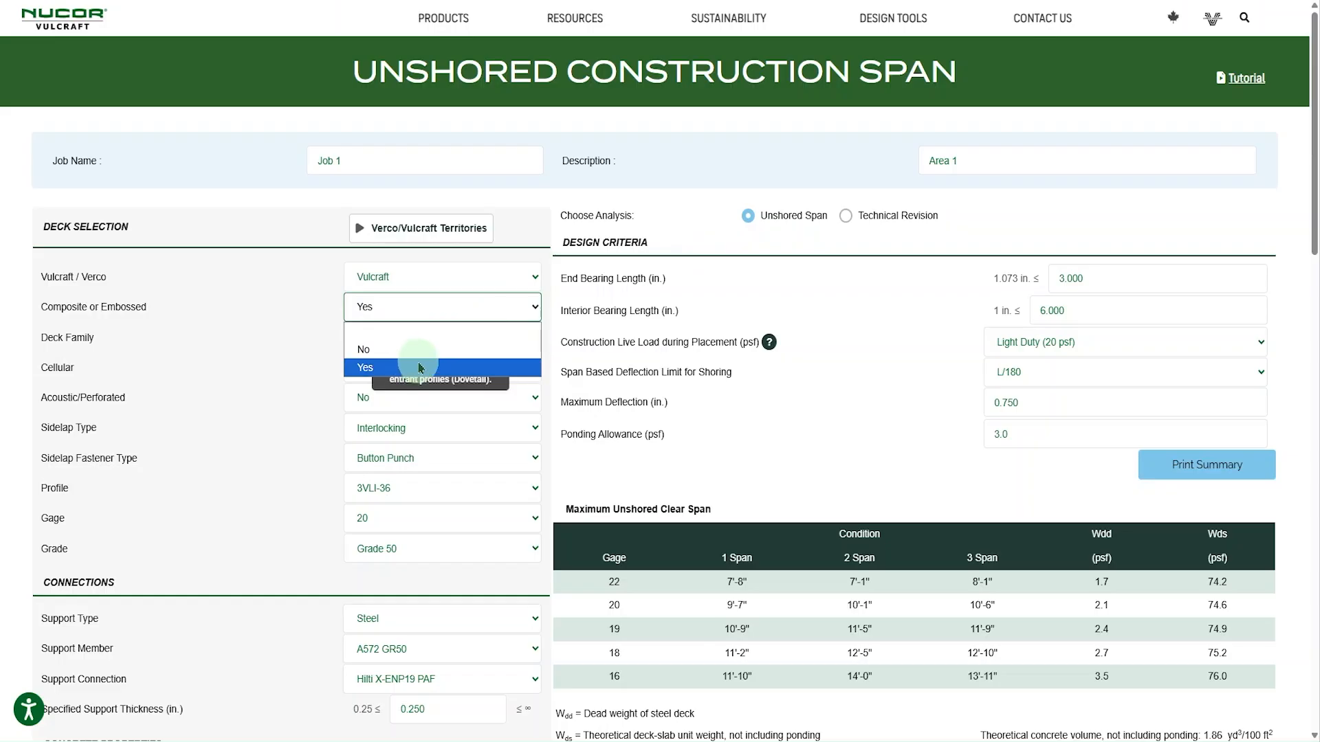
# - Review the Vulcraft/Verco division choices and the map of the two divisions' territories
pyautogui.click(298, 342)
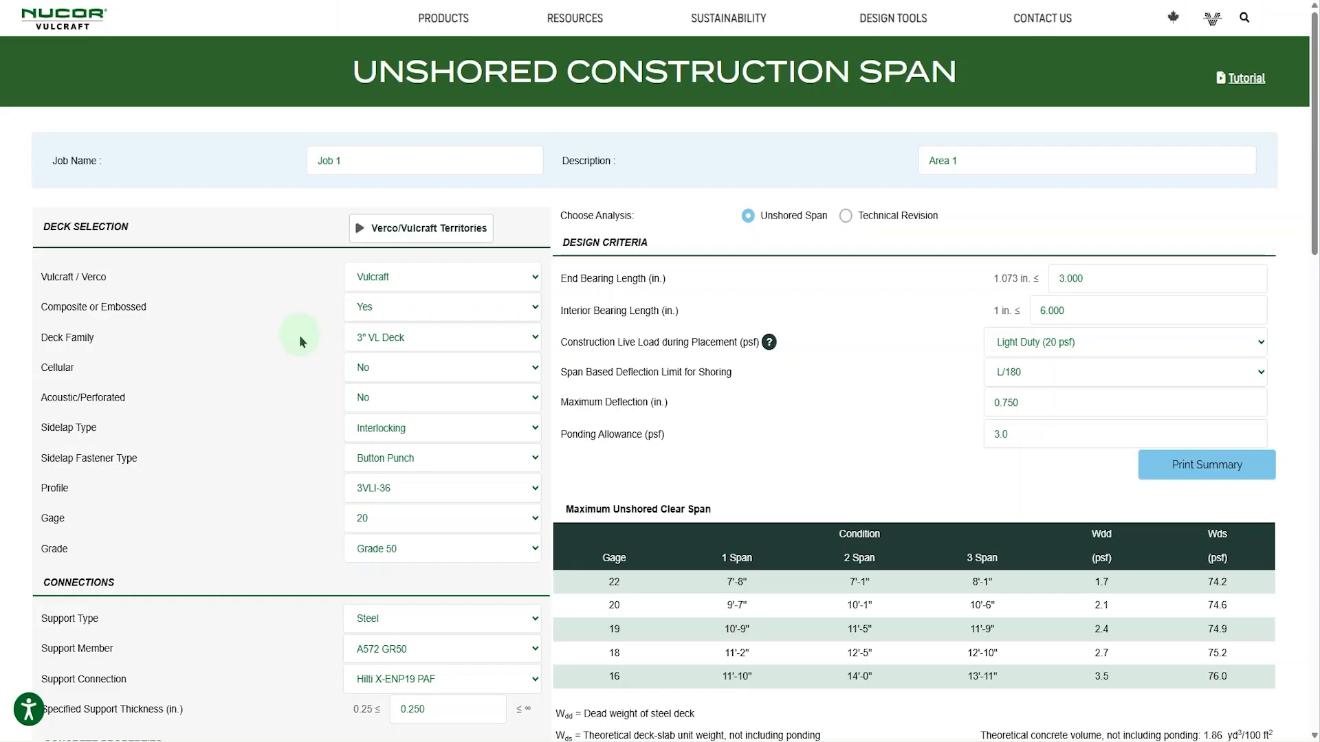
pyautogui.click(462, 283)
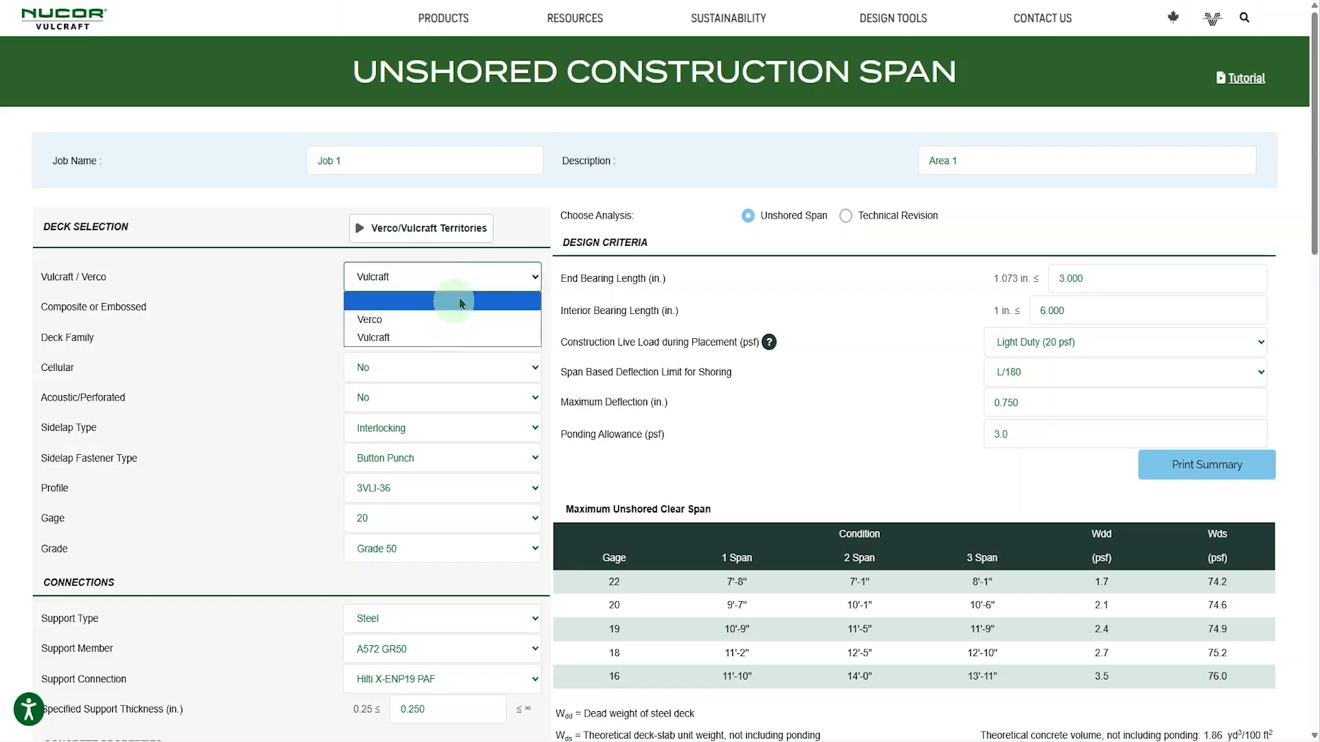
pyautogui.click(474, 283)
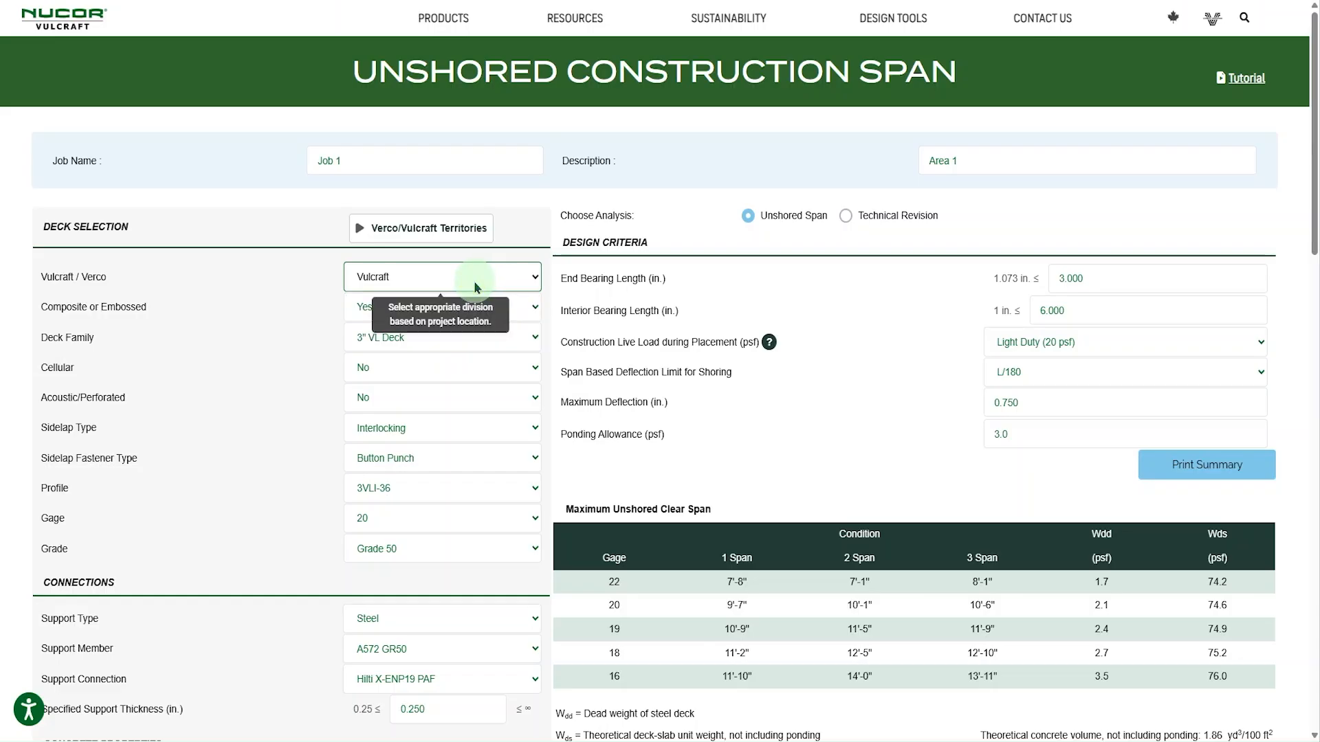
pyautogui.click(457, 226)
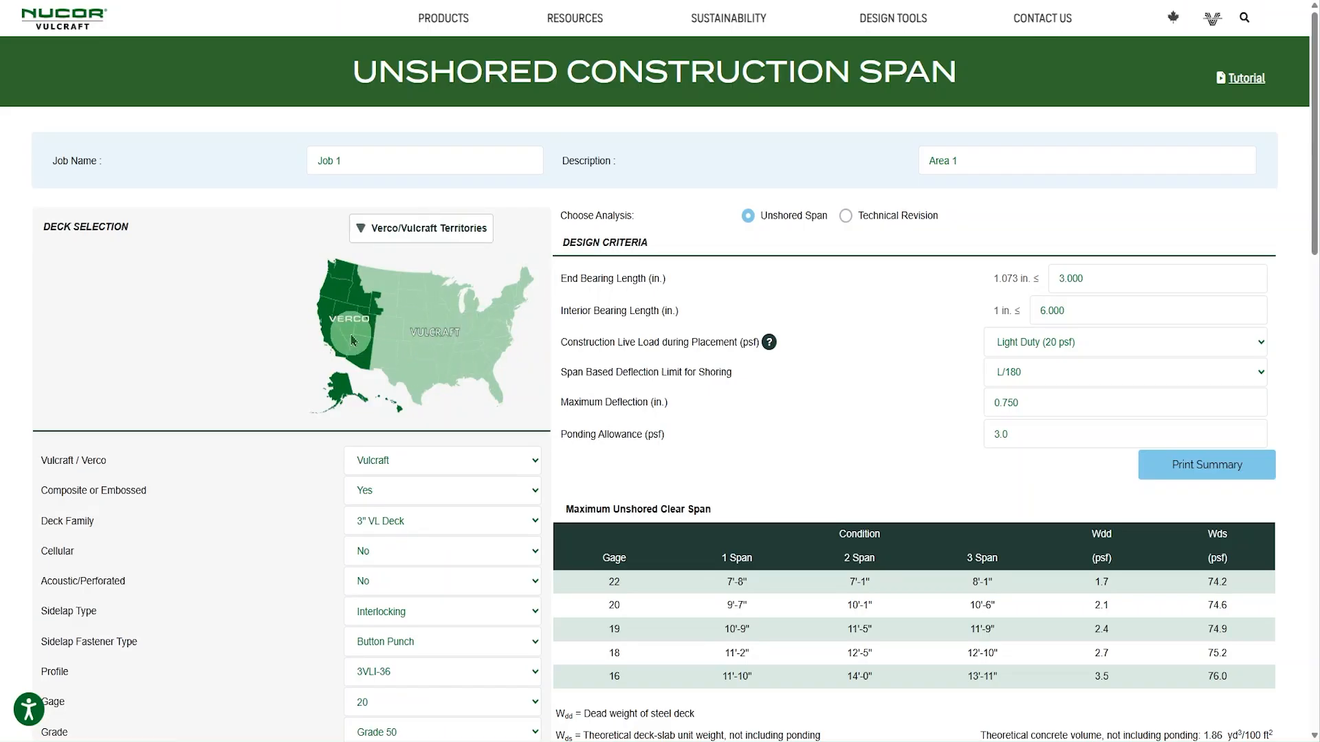
pyautogui.click(427, 242)
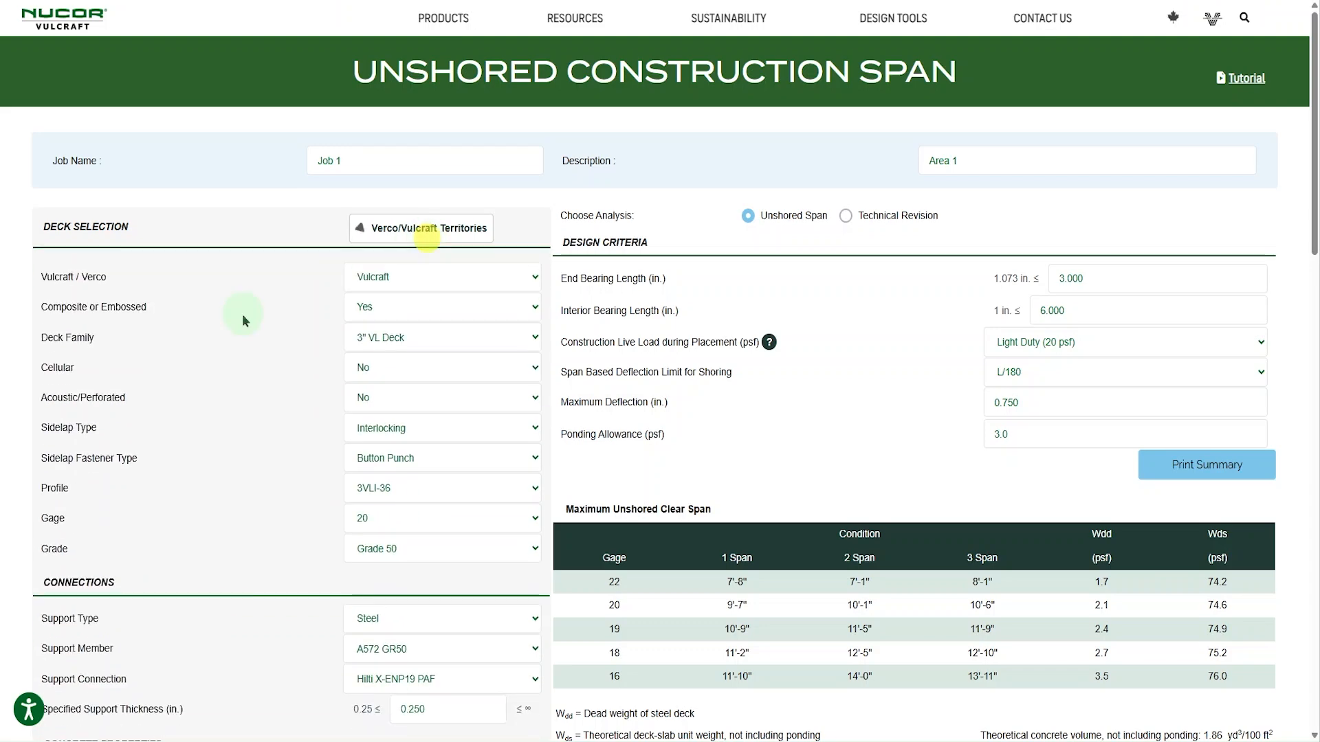
# - Examine the connection and concrete inputs, design criteria, maximum unshored clear span table, limit state summary and cantilever span results
pyautogui.scroll(-4, 237, 410)
pyautogui.scroll(3, 229, 368)
pyautogui.scroll(-3, 171, 228)
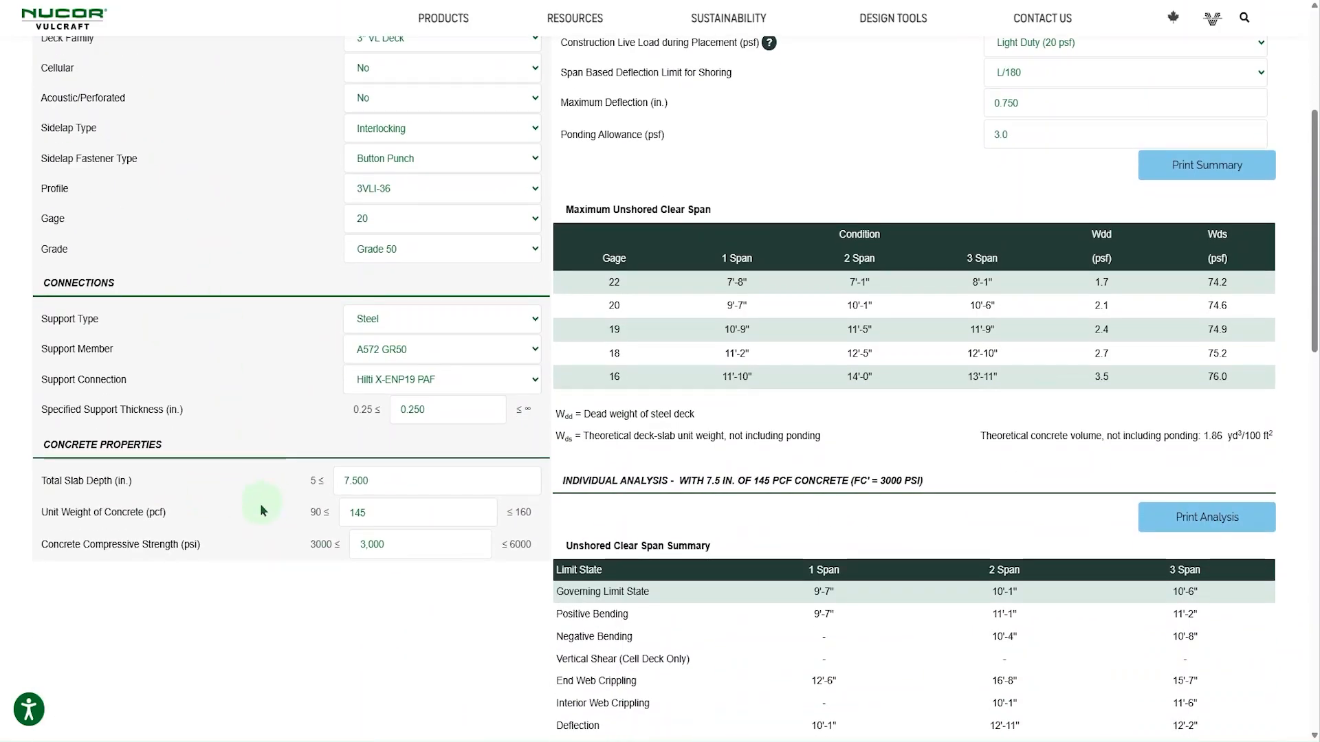
pyautogui.scroll(3, 262, 501)
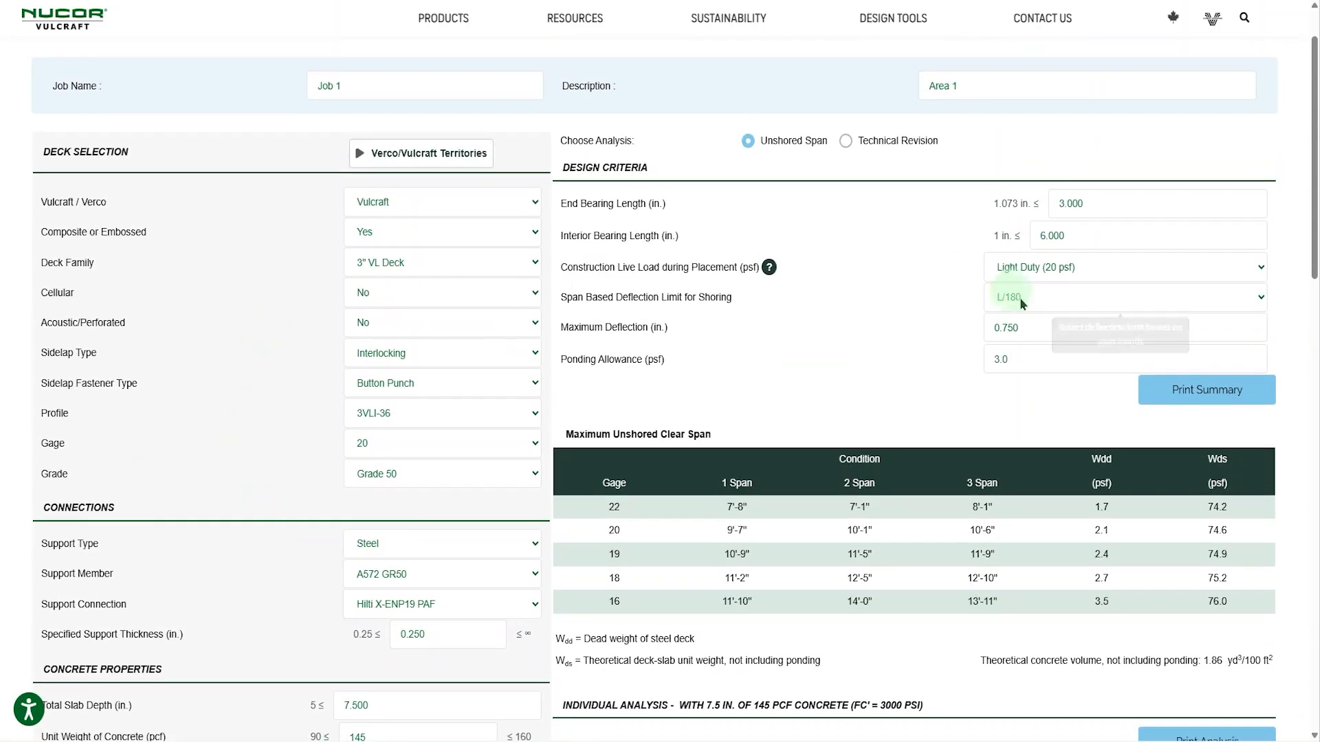
pyautogui.scroll(-2, 867, 331)
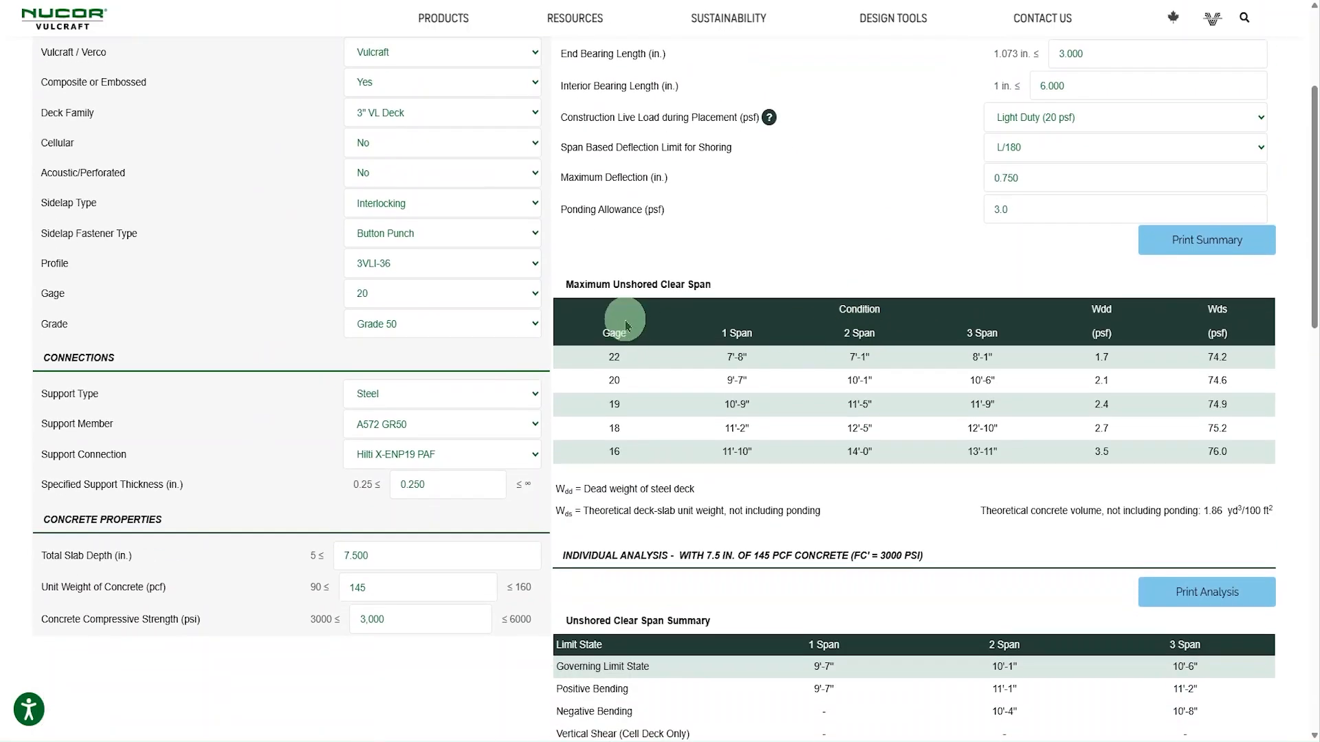
pyautogui.scroll(1, 777, 330)
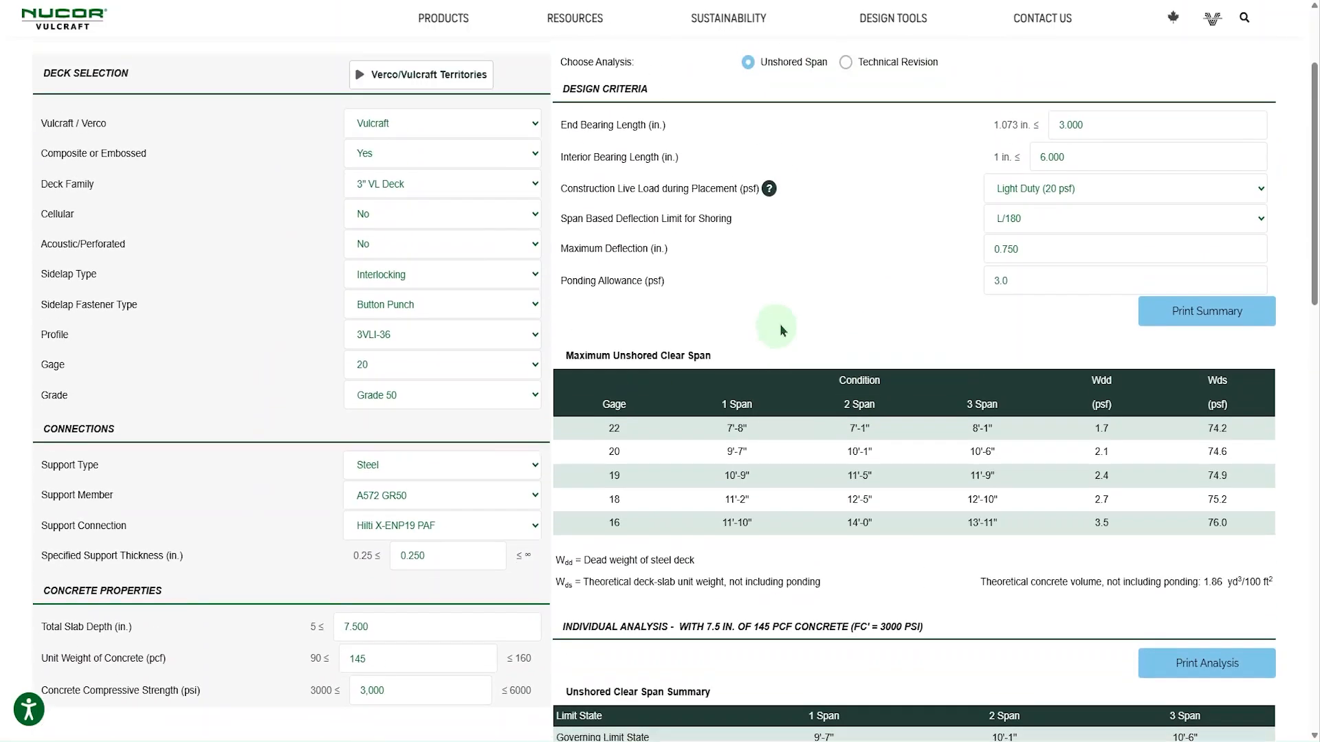
pyautogui.scroll(-5, 853, 320)
pyautogui.scroll(-1, 854, 330)
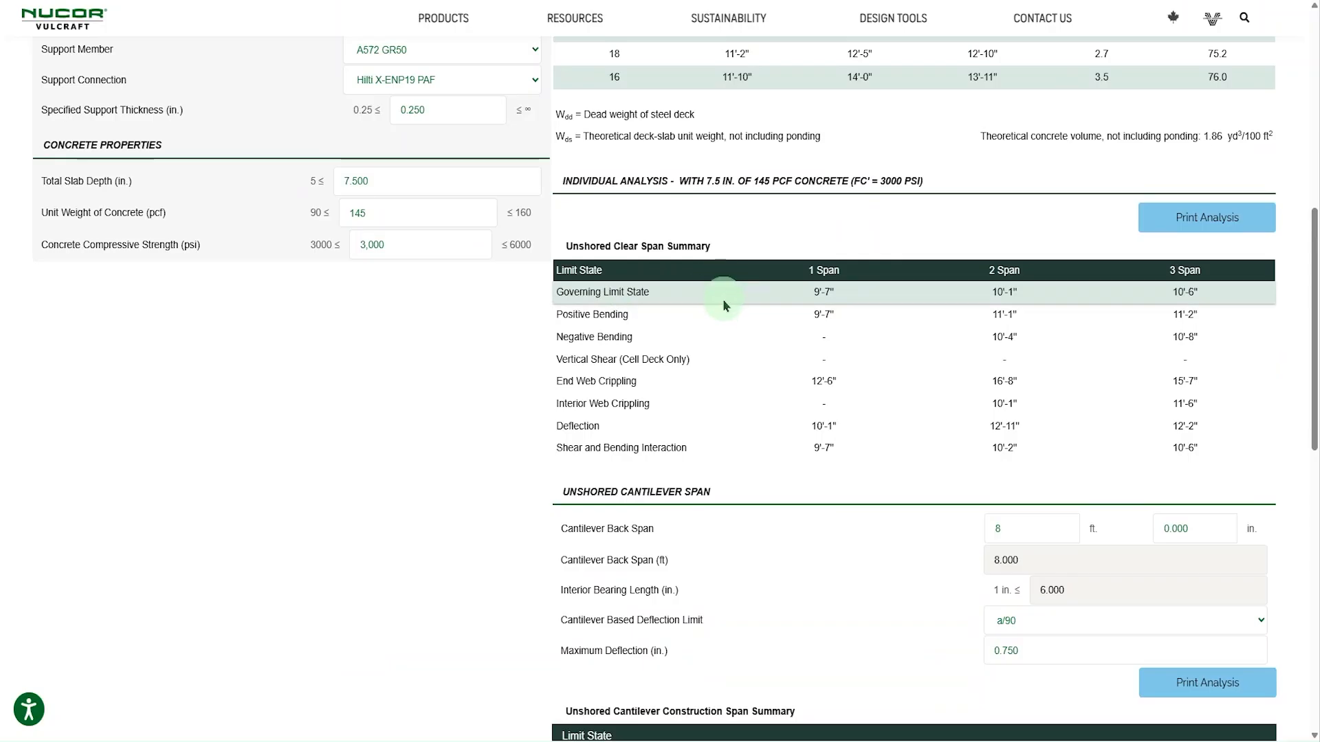
pyautogui.scroll(-5, 724, 302)
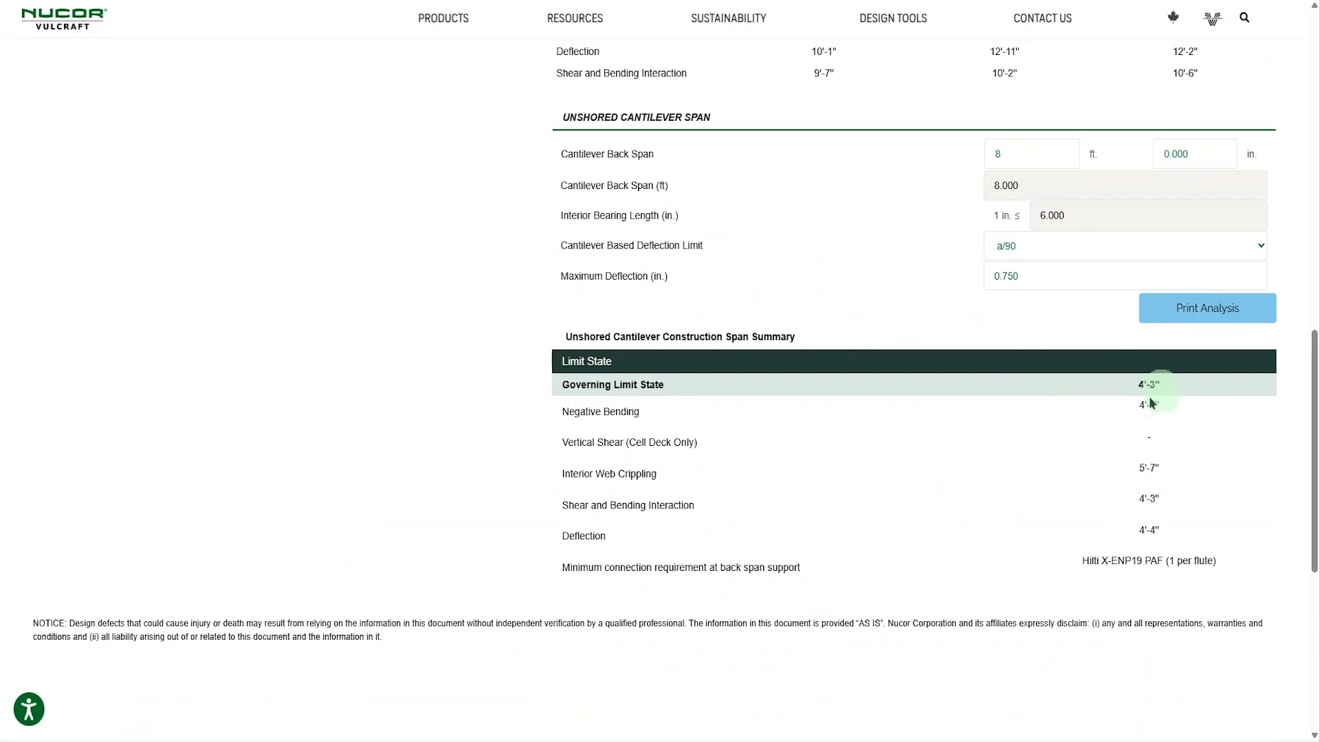
pyautogui.scroll(13, 863, 393)
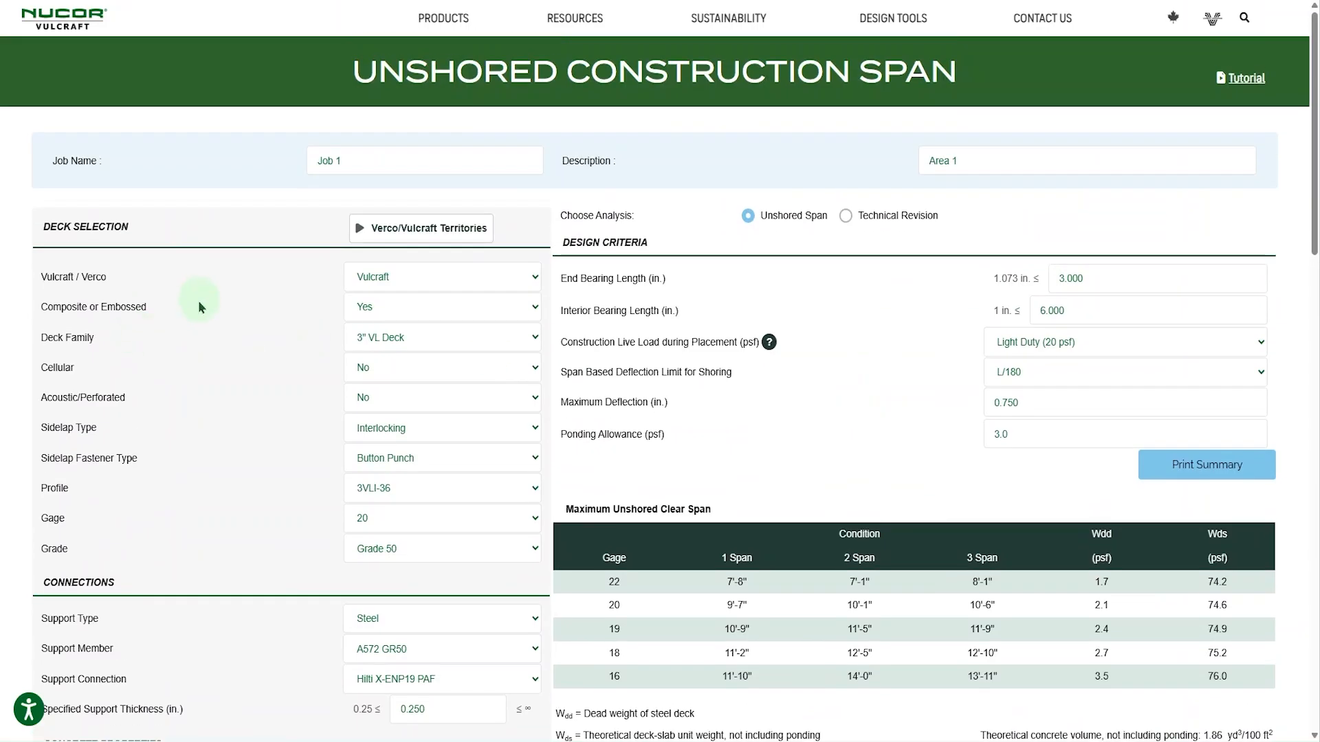
pyautogui.scroll(-1, 198, 300)
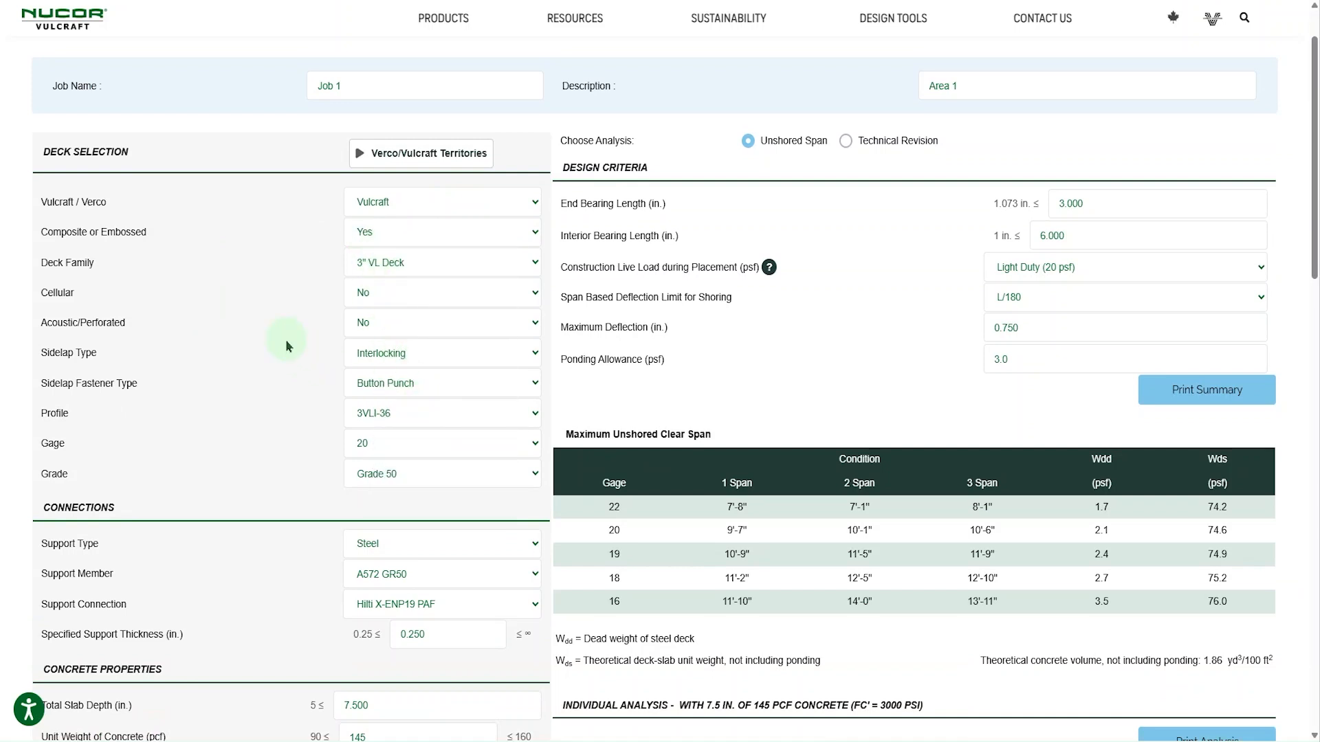
# - Switch the division to Verco and review its deck family, cellular and acoustic options
pyautogui.click(451, 214)
pyautogui.click(383, 246)
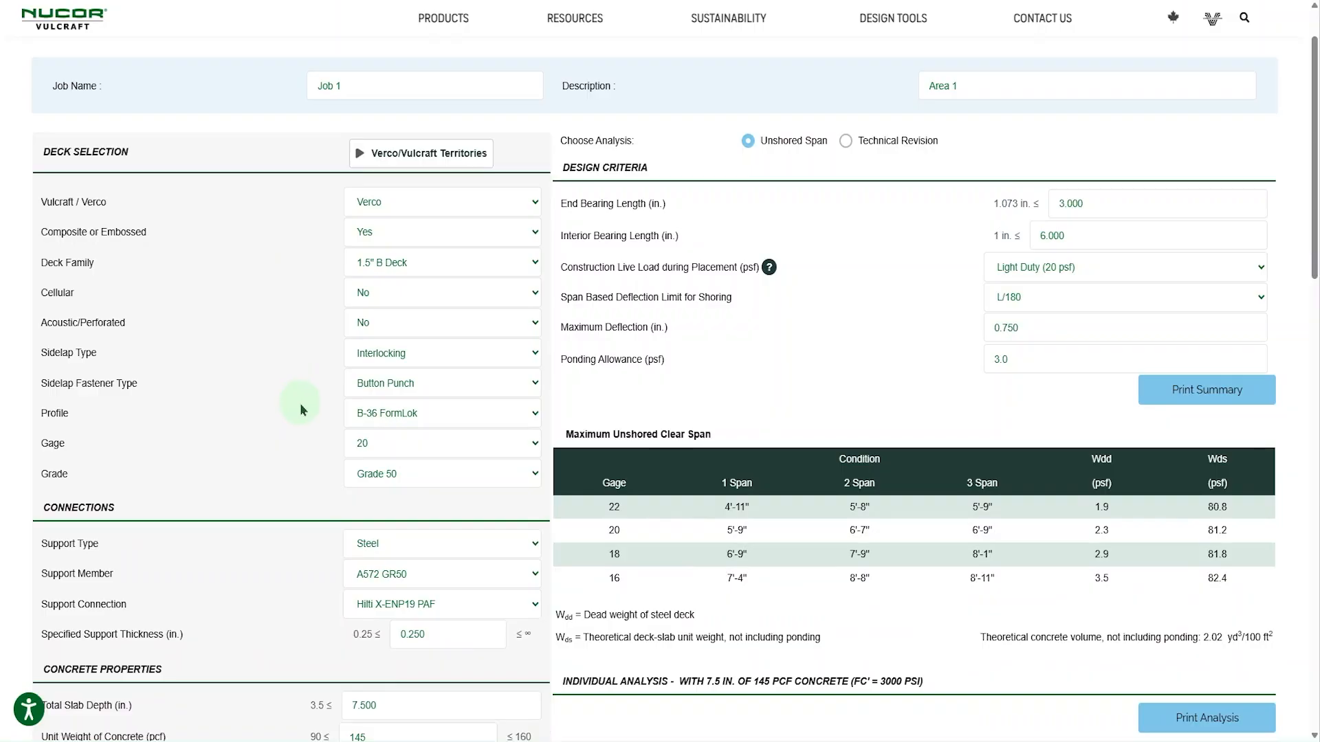
pyautogui.click(440, 268)
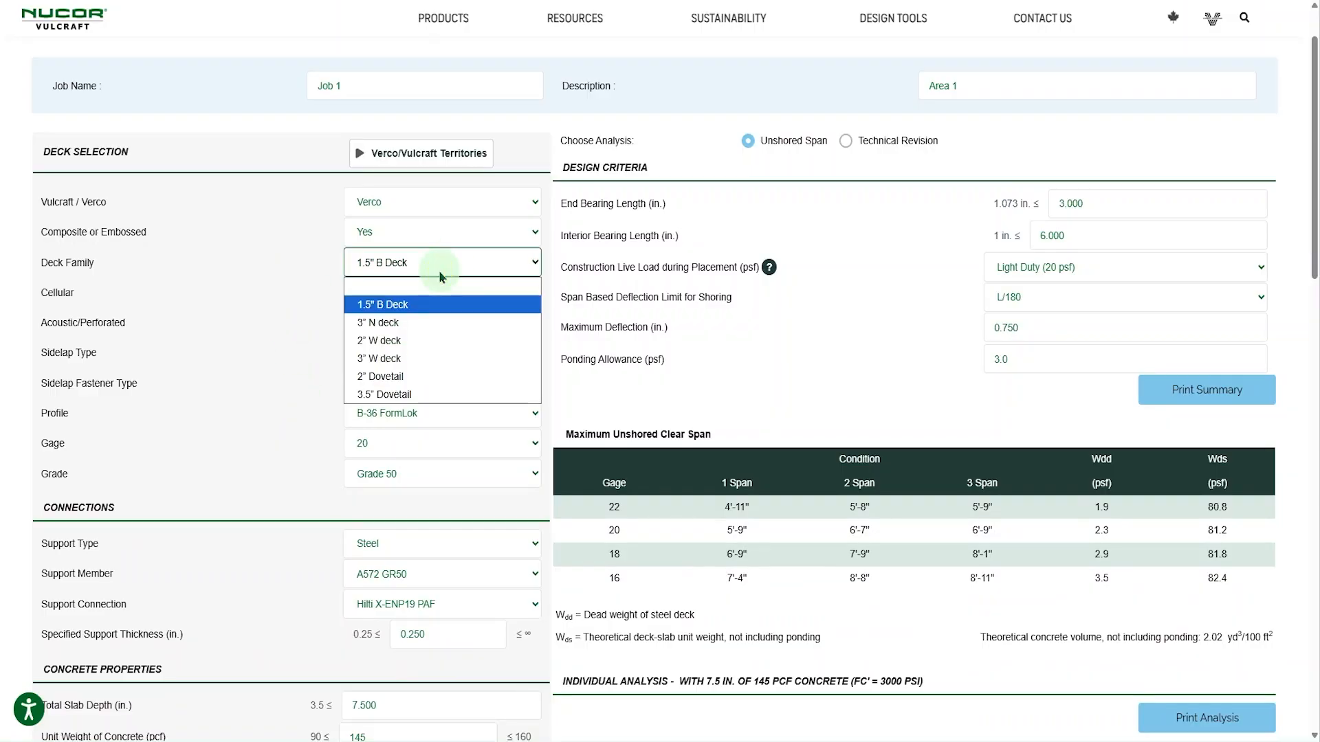
pyautogui.click(441, 276)
pyautogui.click(421, 294)
pyautogui.click(416, 294)
pyautogui.click(410, 322)
pyautogui.click(411, 323)
# - Set the division to Vulcraft and choose the composite 1.5" VL Deck family
pyautogui.click(385, 201)
pyautogui.click(382, 242)
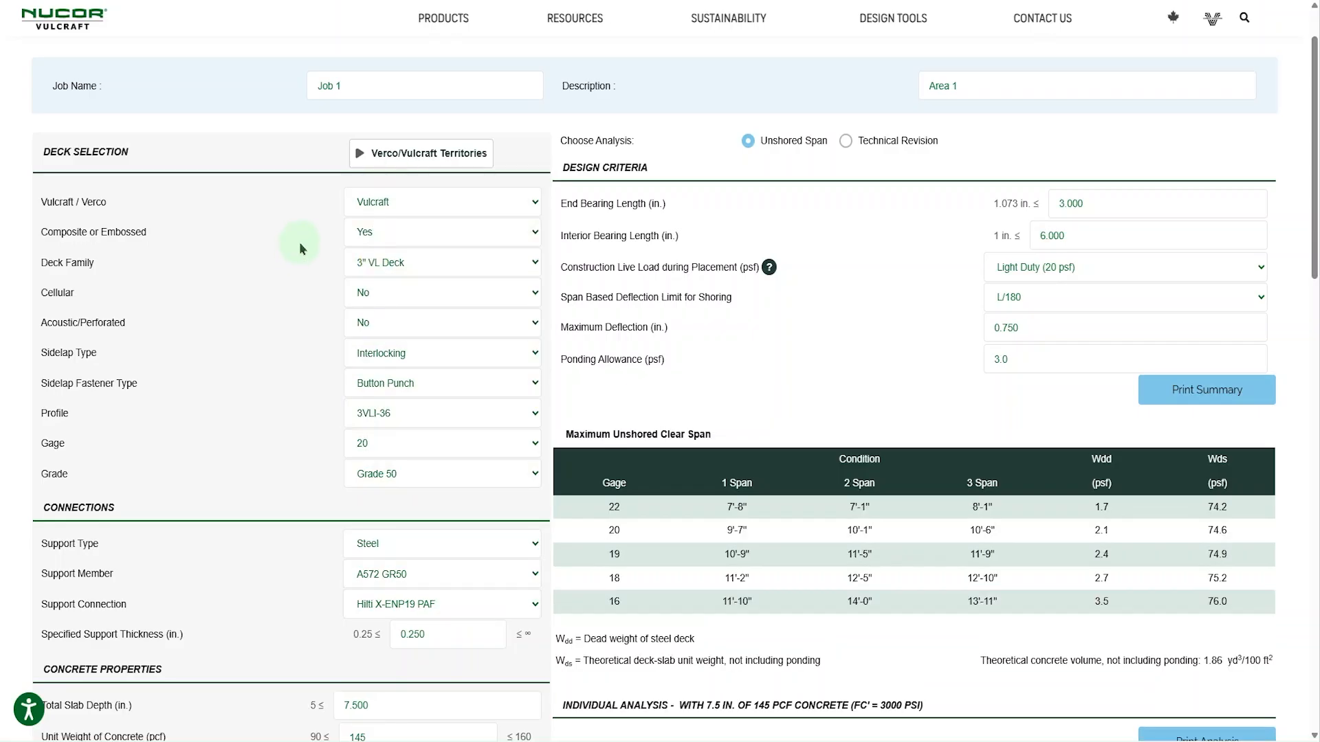
pyautogui.click(393, 235)
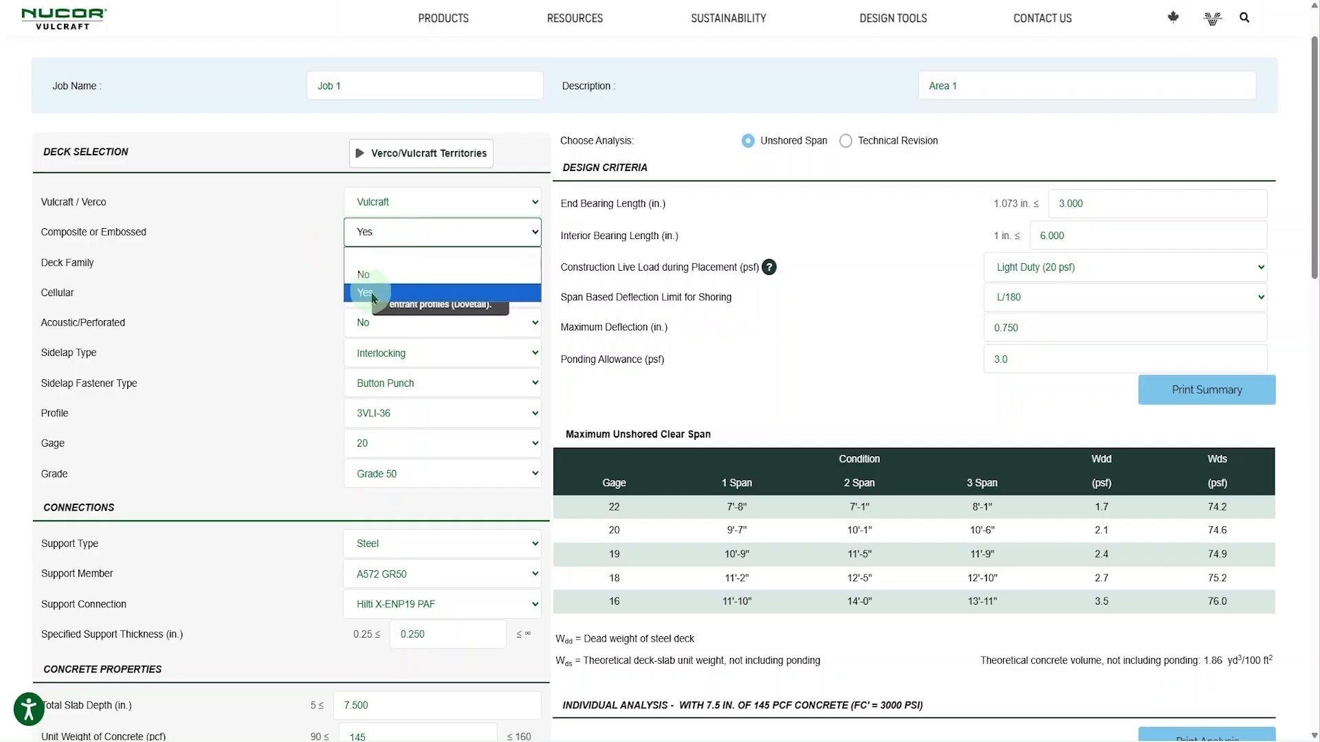
pyautogui.click(371, 292)
pyautogui.click(375, 261)
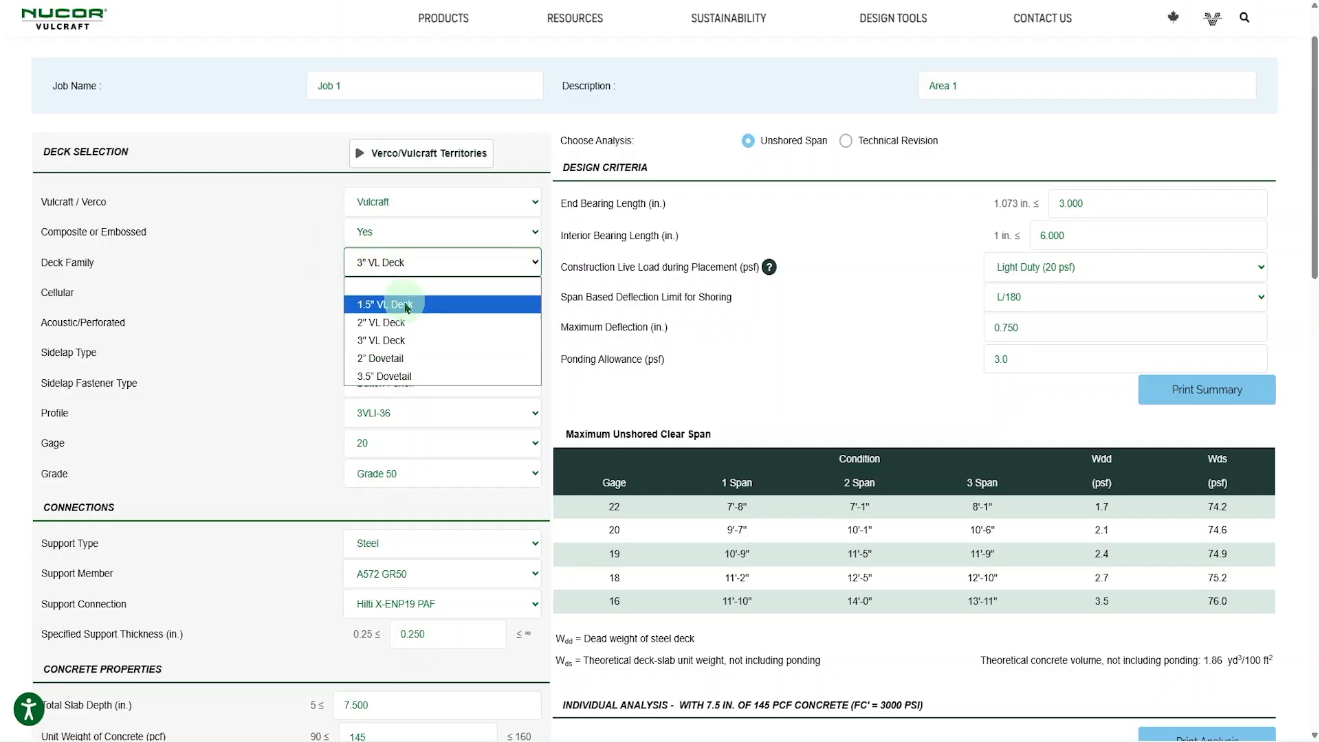
pyautogui.click(384, 304)
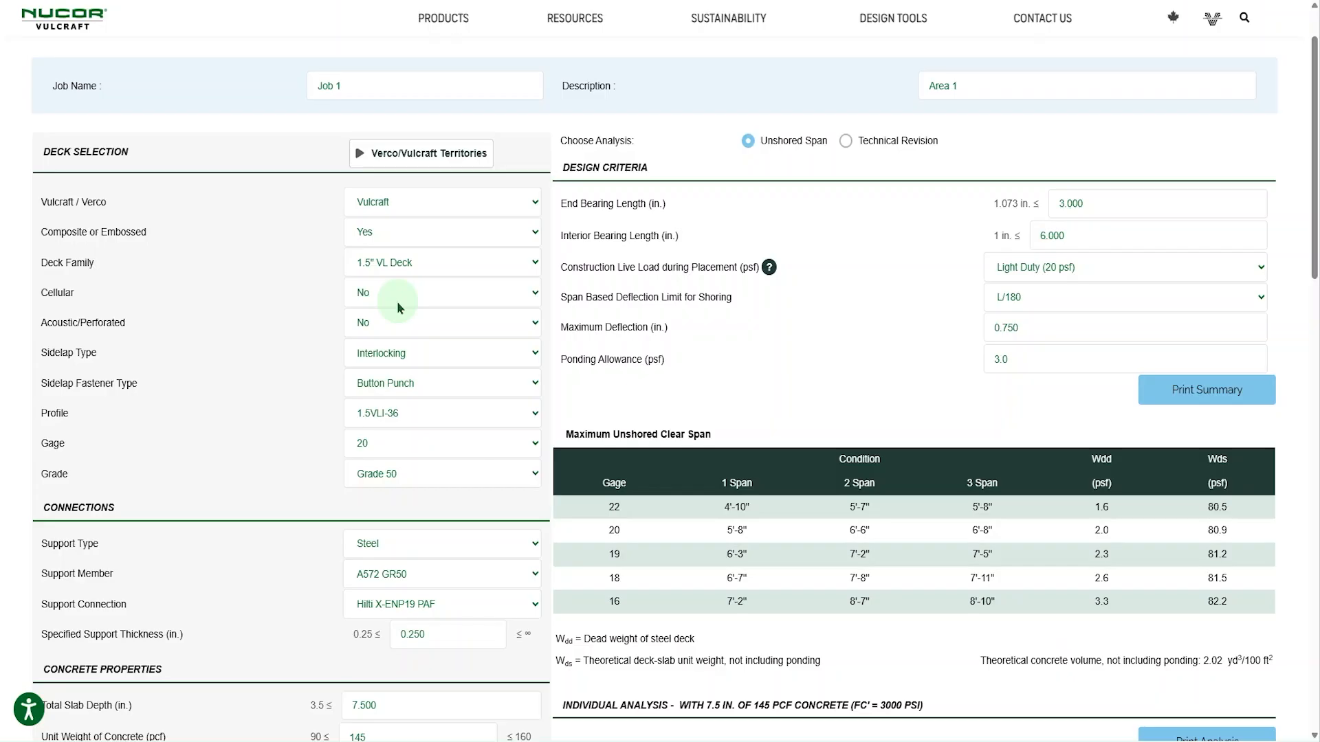
# - Set both Cellular and Acoustic/Perforated to Yes for the 1.5" VL Deck
pyautogui.click(397, 296)
pyautogui.click(383, 349)
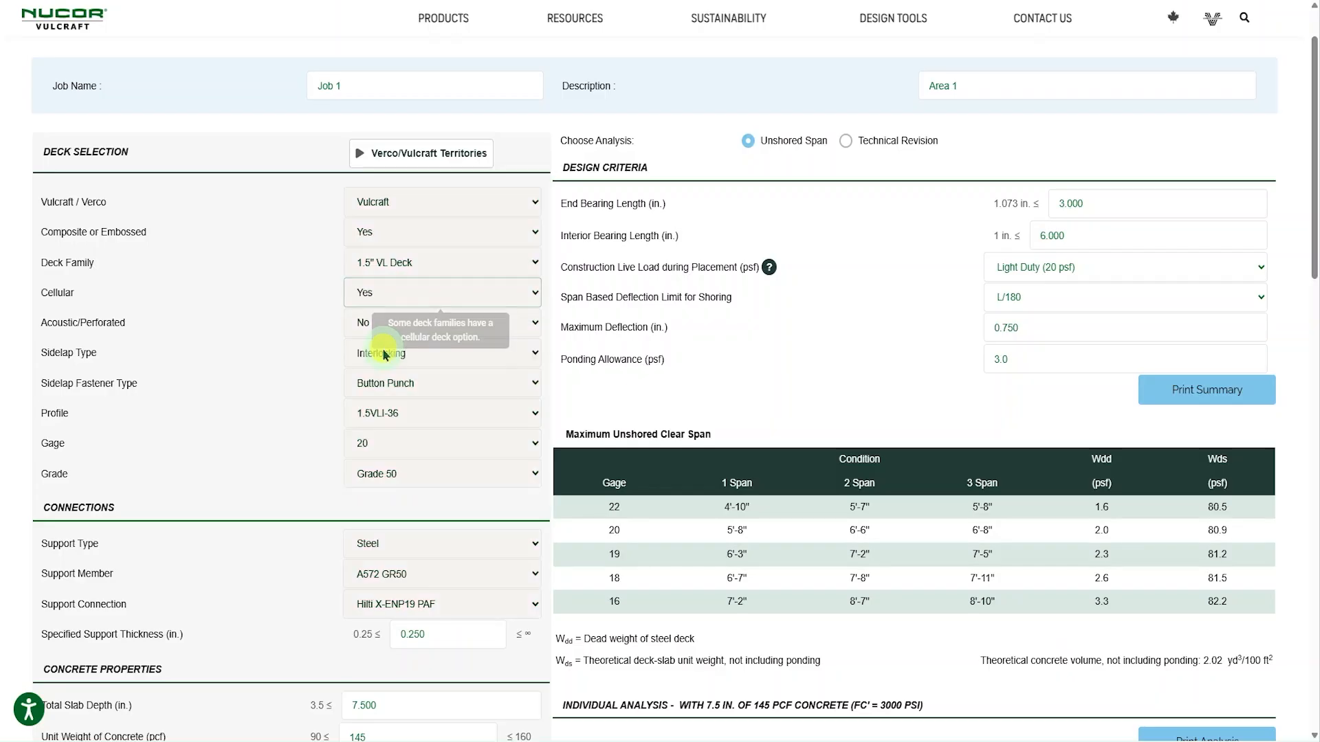
pyautogui.click(408, 325)
pyautogui.click(372, 323)
pyautogui.click(375, 381)
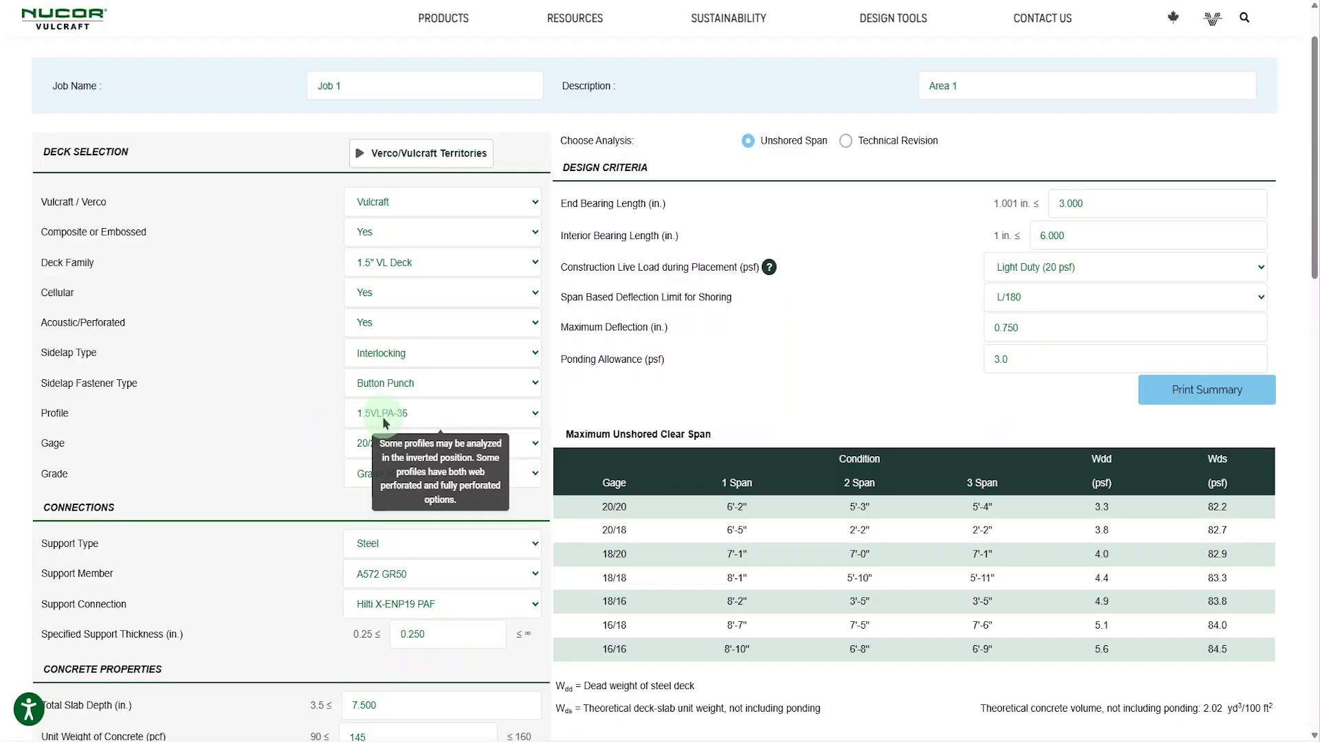
# - Review the sidelap type guidance and set the sidelap fastener type to Weld
pyautogui.moveTo(402, 351)
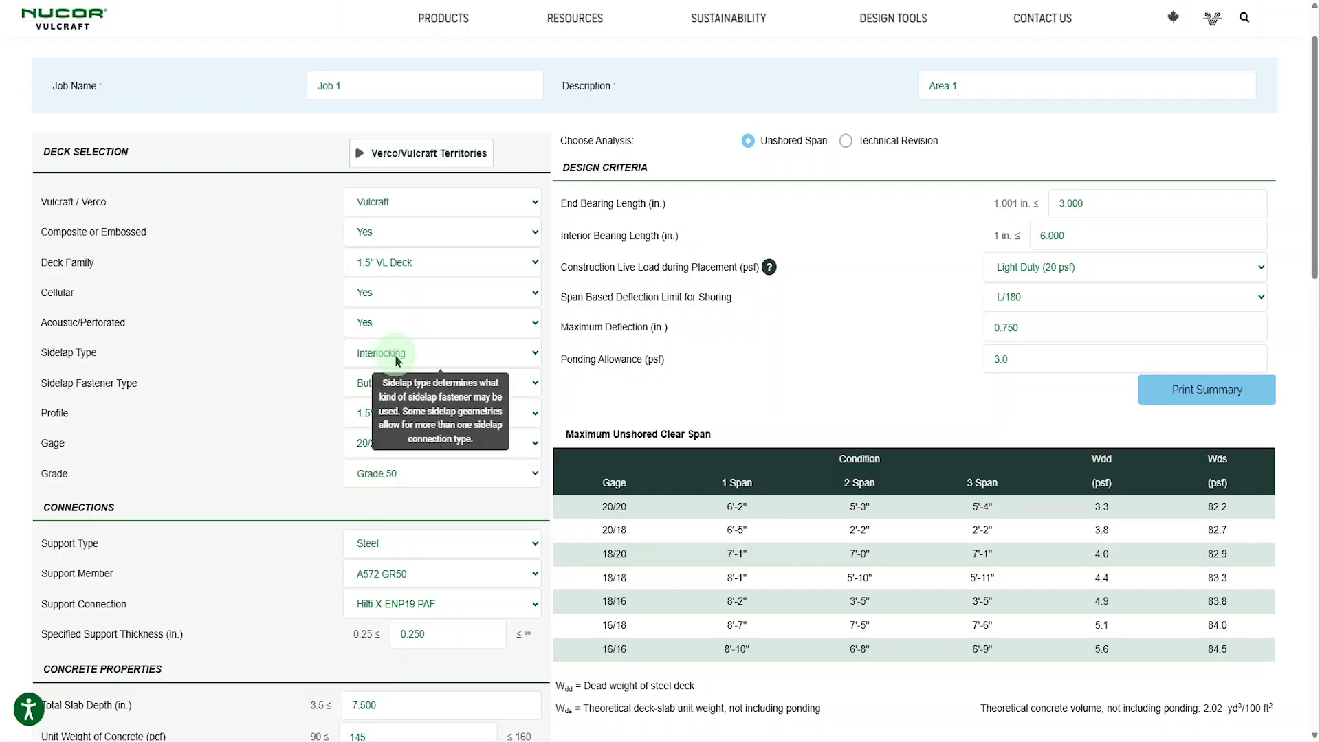
pyautogui.moveTo(434, 398)
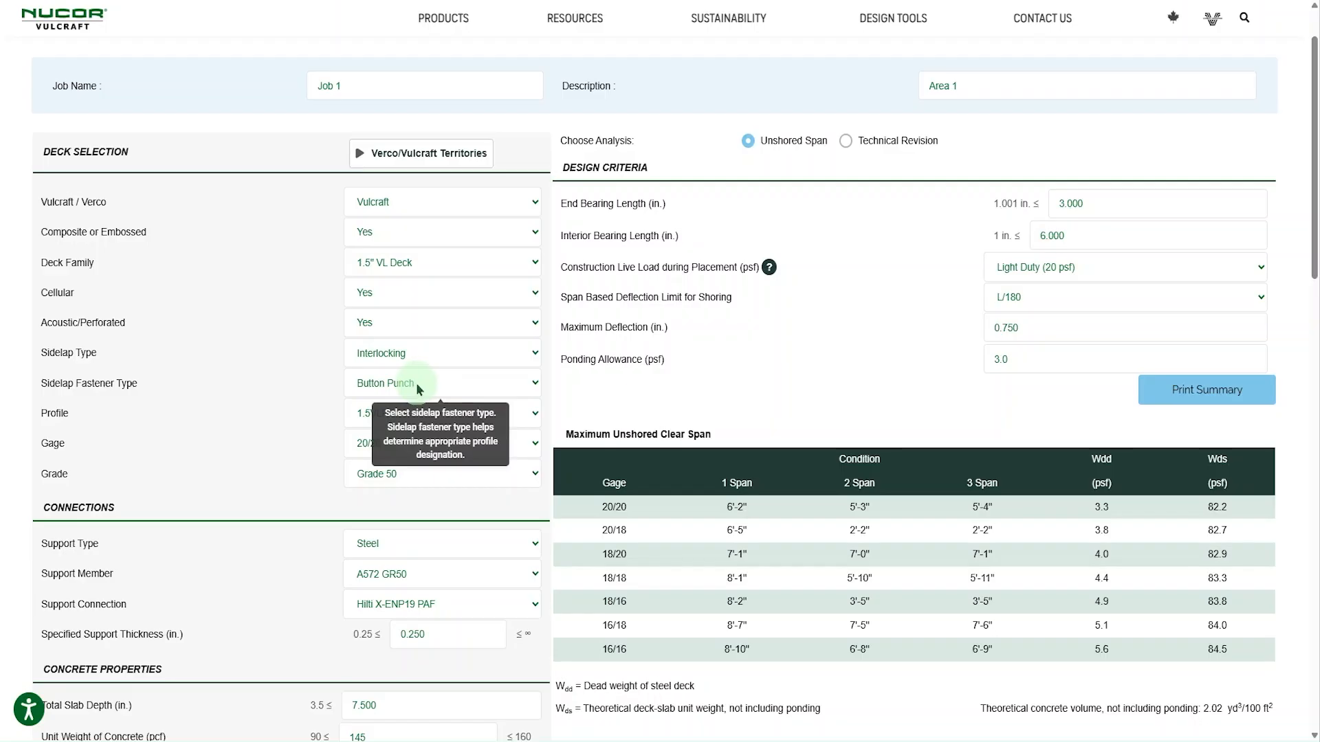
pyautogui.click(415, 382)
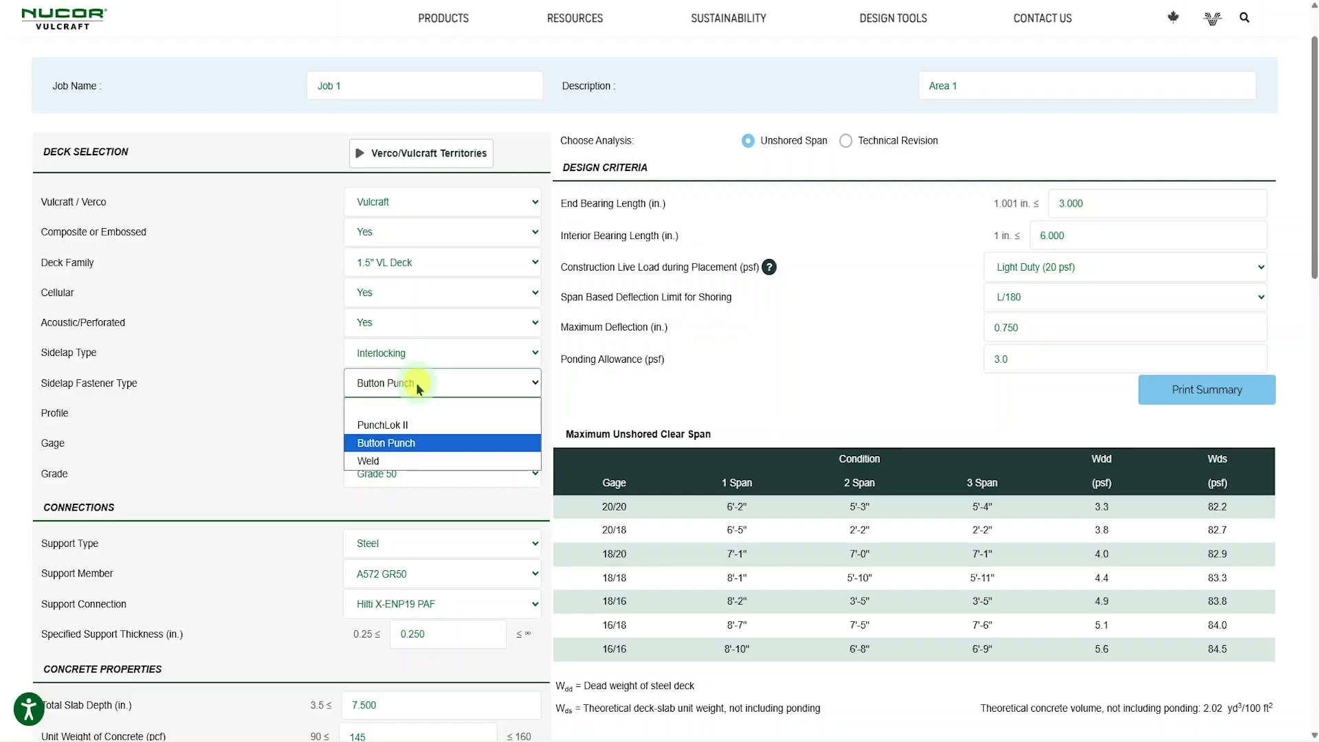
pyautogui.click(390, 456)
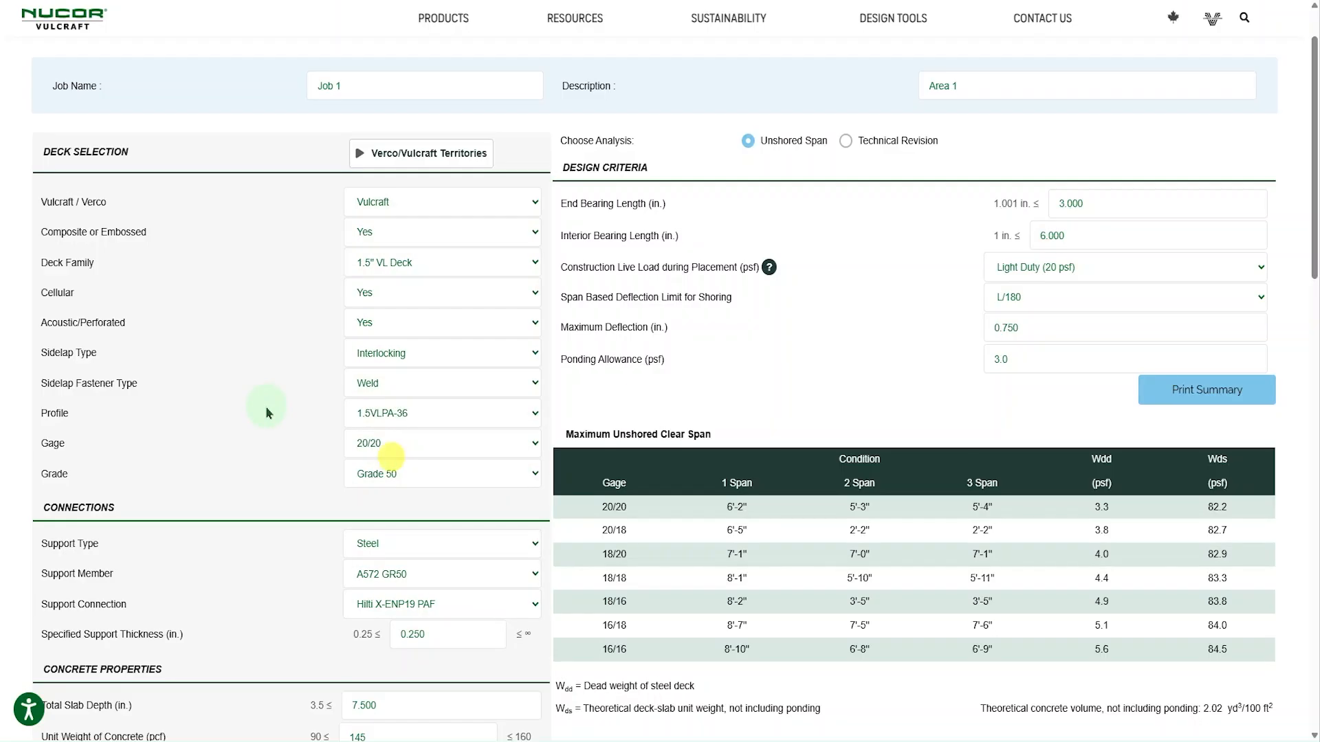
pyautogui.scroll(-1, 266, 412)
pyautogui.moveTo(395, 402)
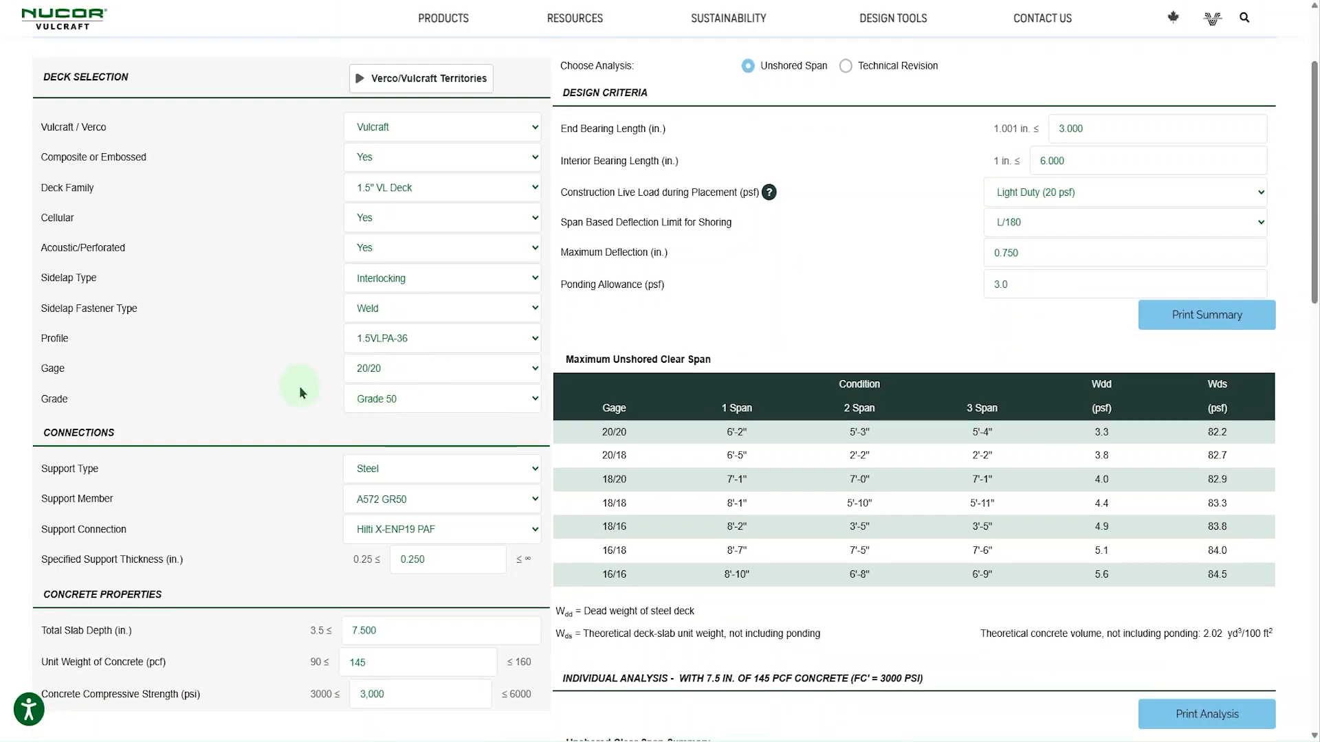
pyautogui.scroll(-1, 295, 383)
pyautogui.scroll(3, 308, 306)
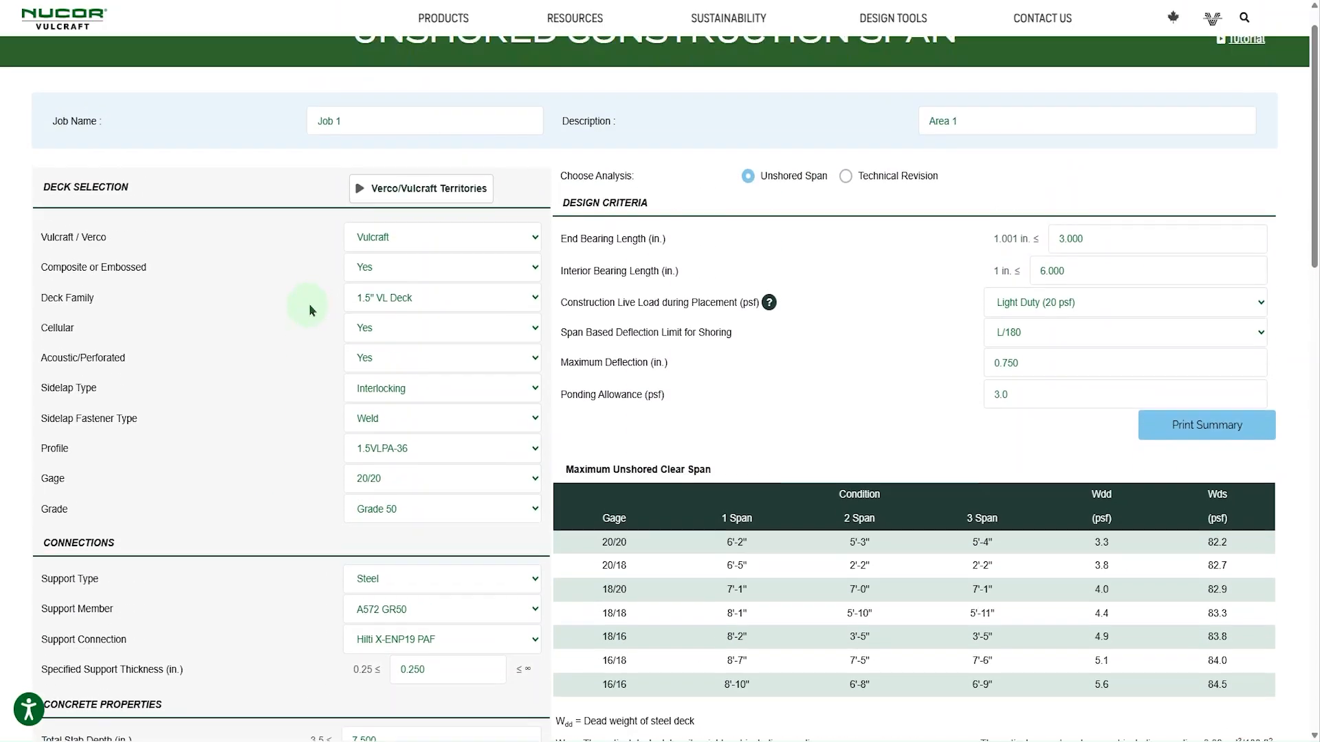
# - Set the division to Verco and choose the 3.5" Dovetail deck family
pyautogui.click(473, 279)
pyautogui.click(396, 323)
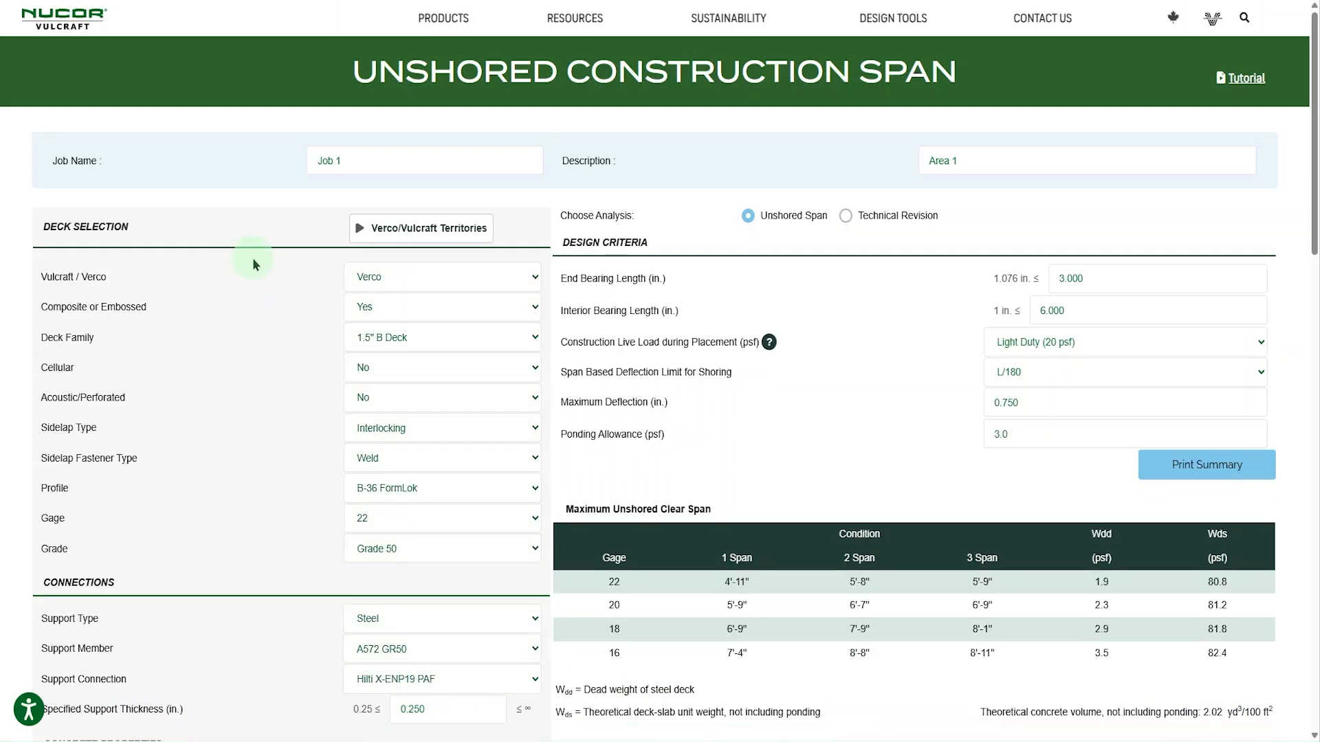
pyautogui.moveTo(405, 376)
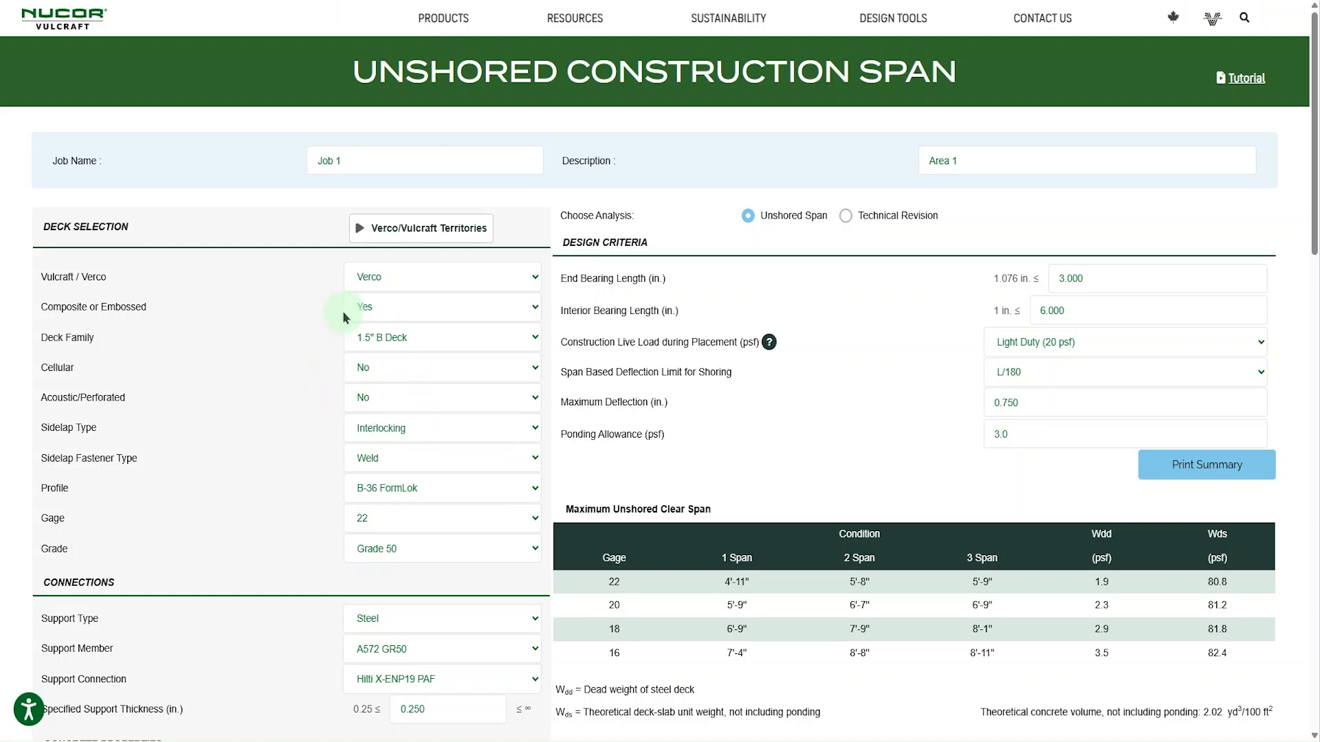
pyautogui.moveTo(379, 401)
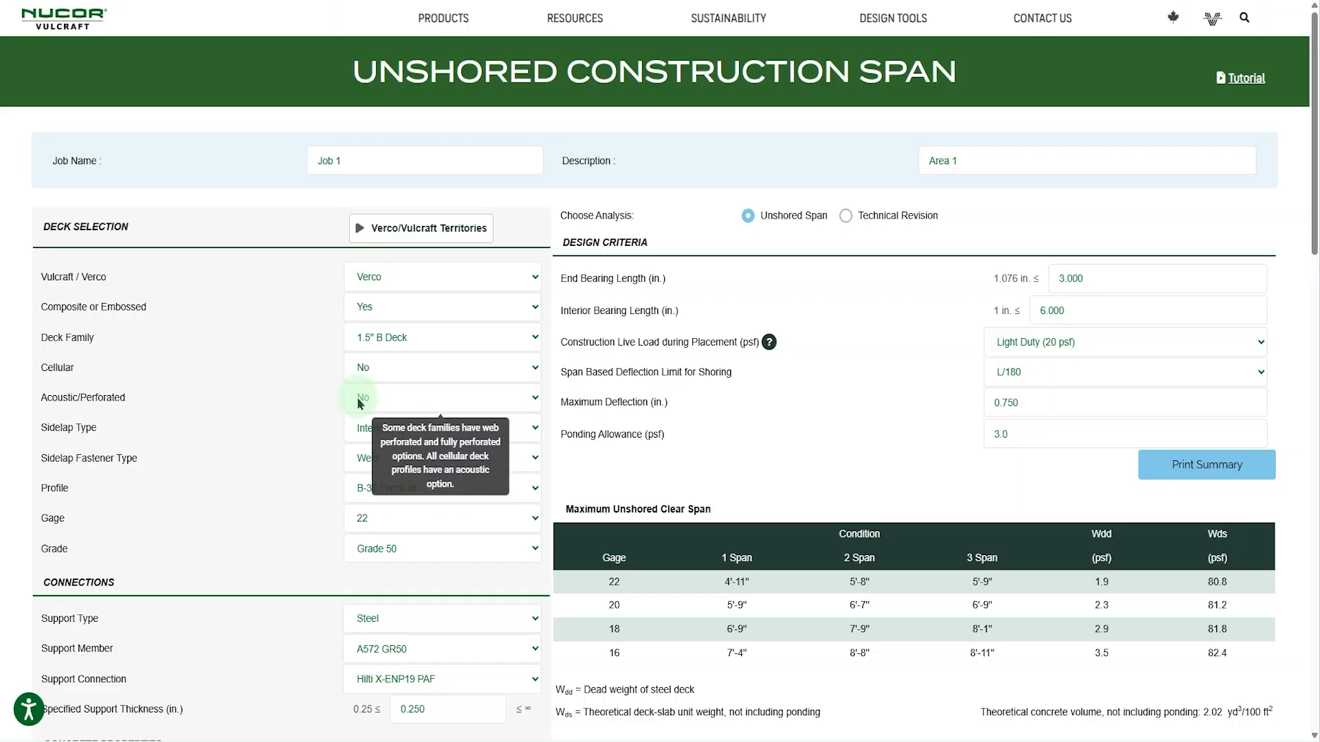
pyautogui.click(372, 338)
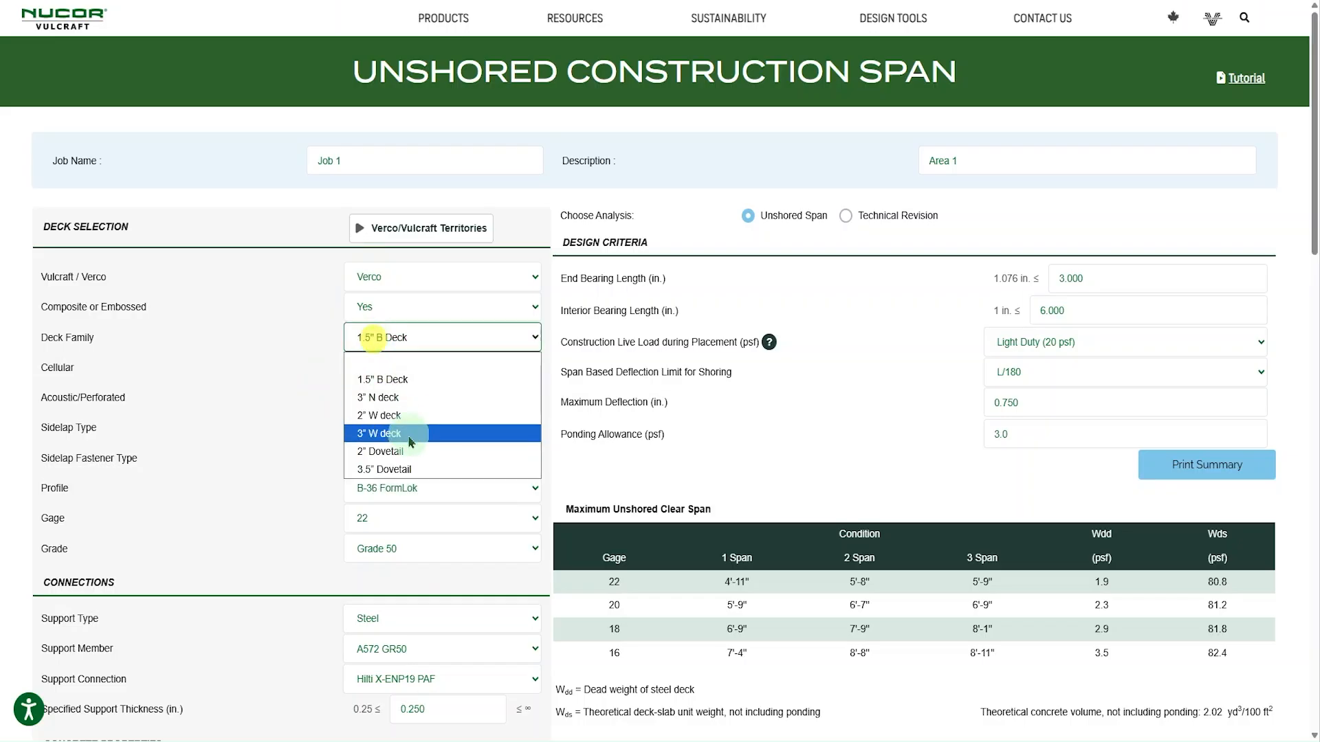
pyautogui.click(415, 472)
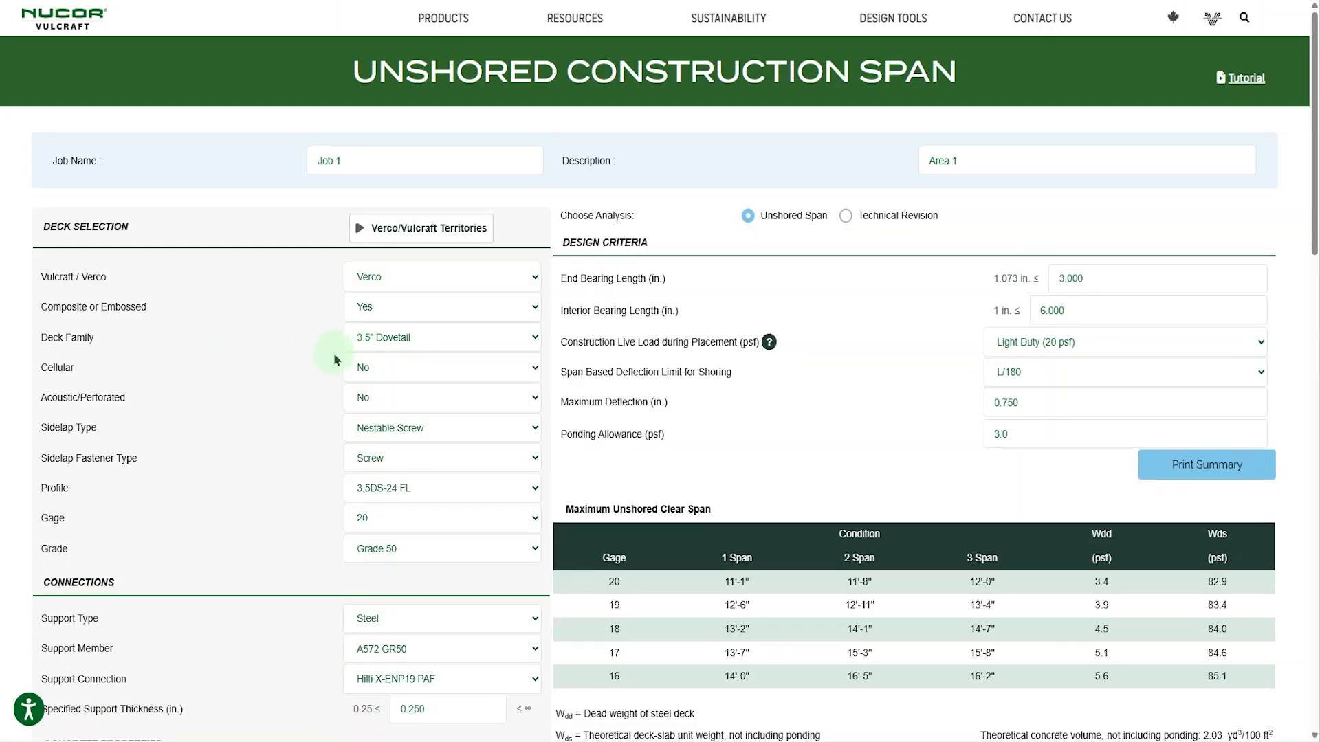
# - Check which Cellular and Acoustic/Perforated options are offered for the 3.5" Dovetail deck
pyautogui.click(393, 374)
pyautogui.click(394, 375)
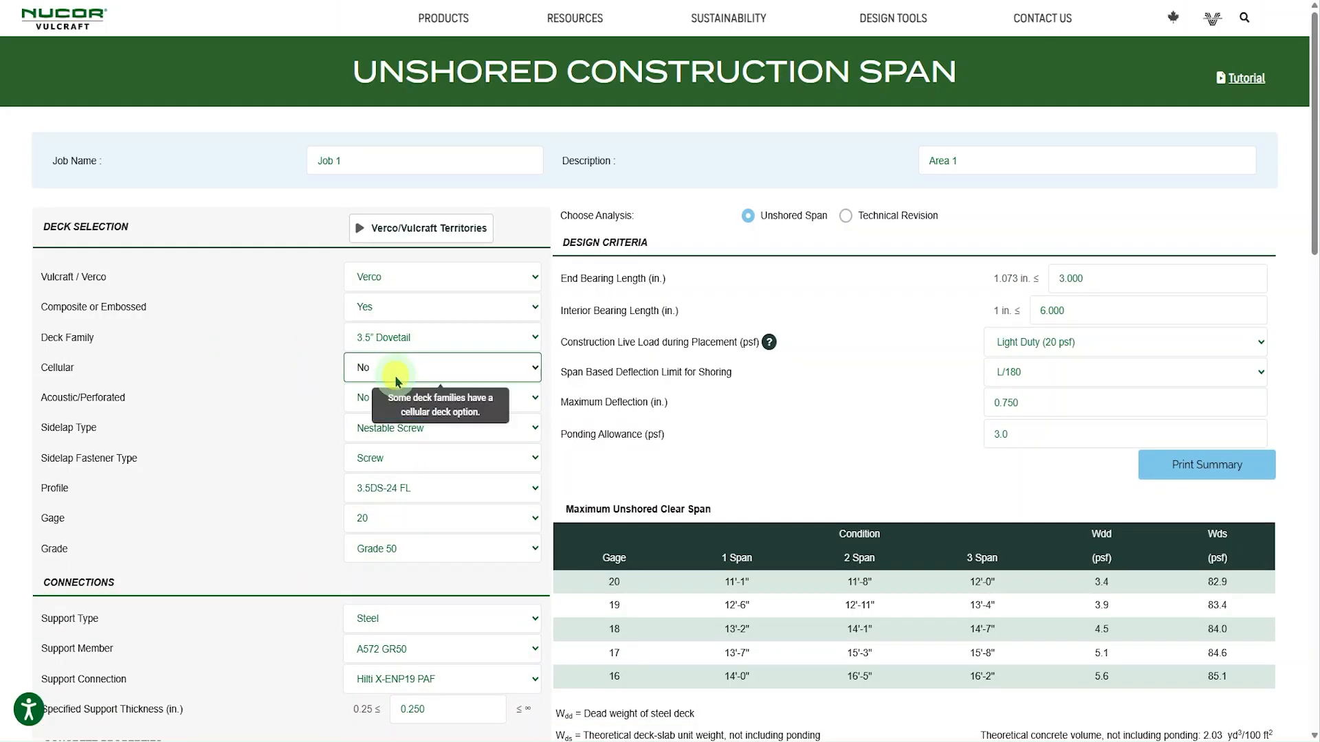
pyautogui.click(378, 399)
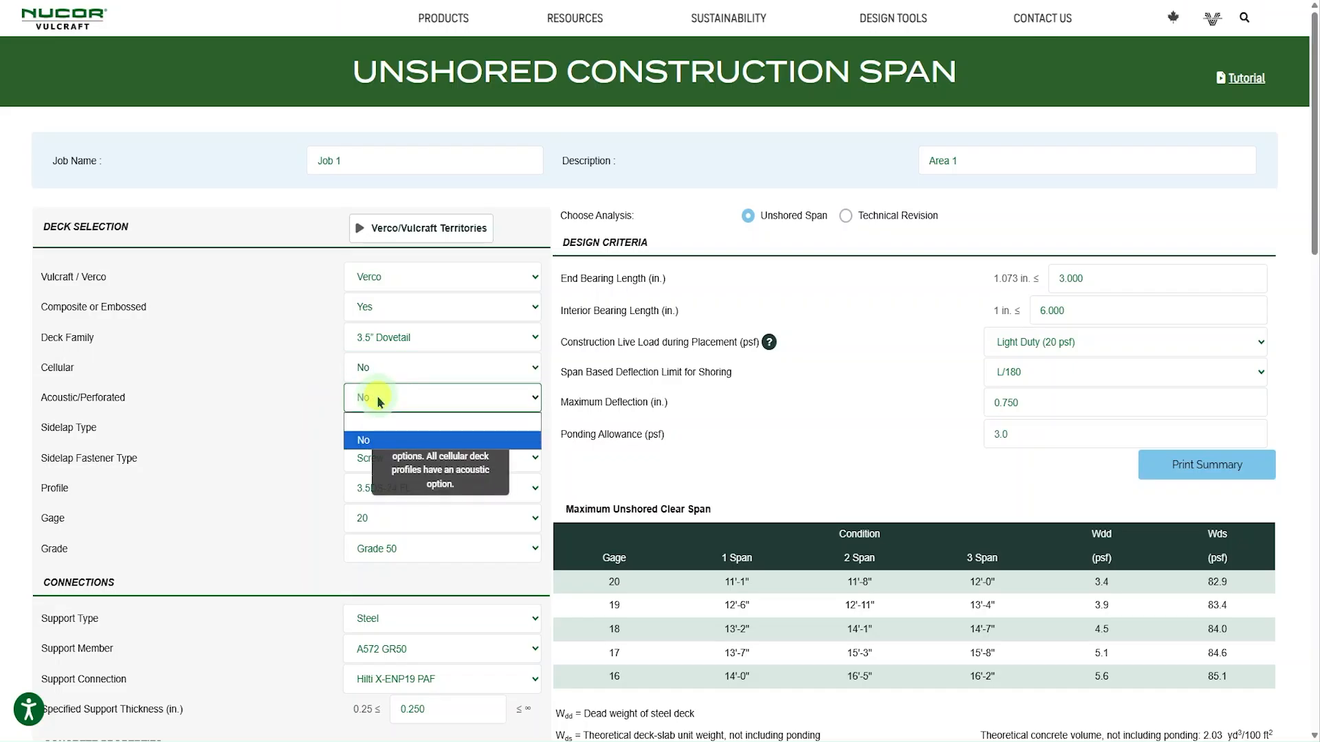
pyautogui.click(378, 402)
pyautogui.scroll(-2, 295, 402)
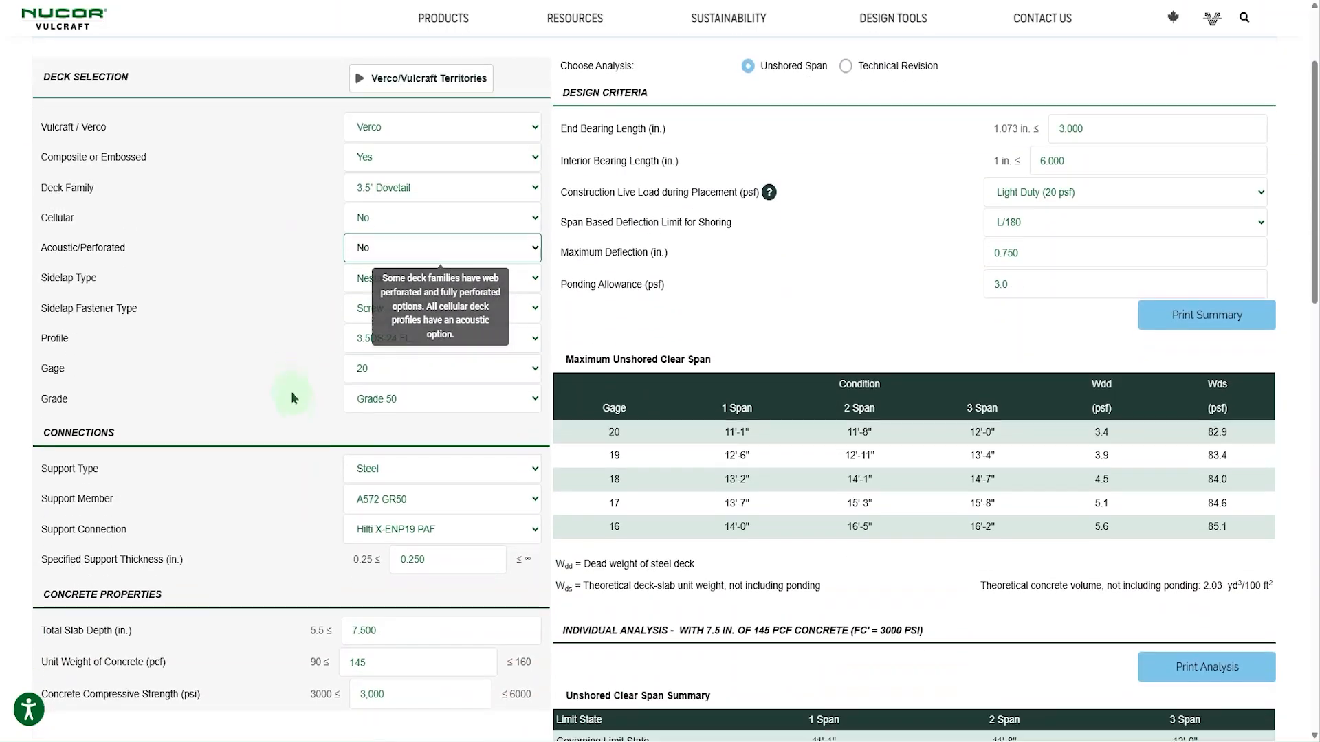
# - Check which sidelap types and profiles are offered for the 3.5" Dovetail deck, keeping the current selections
pyautogui.click(438, 284)
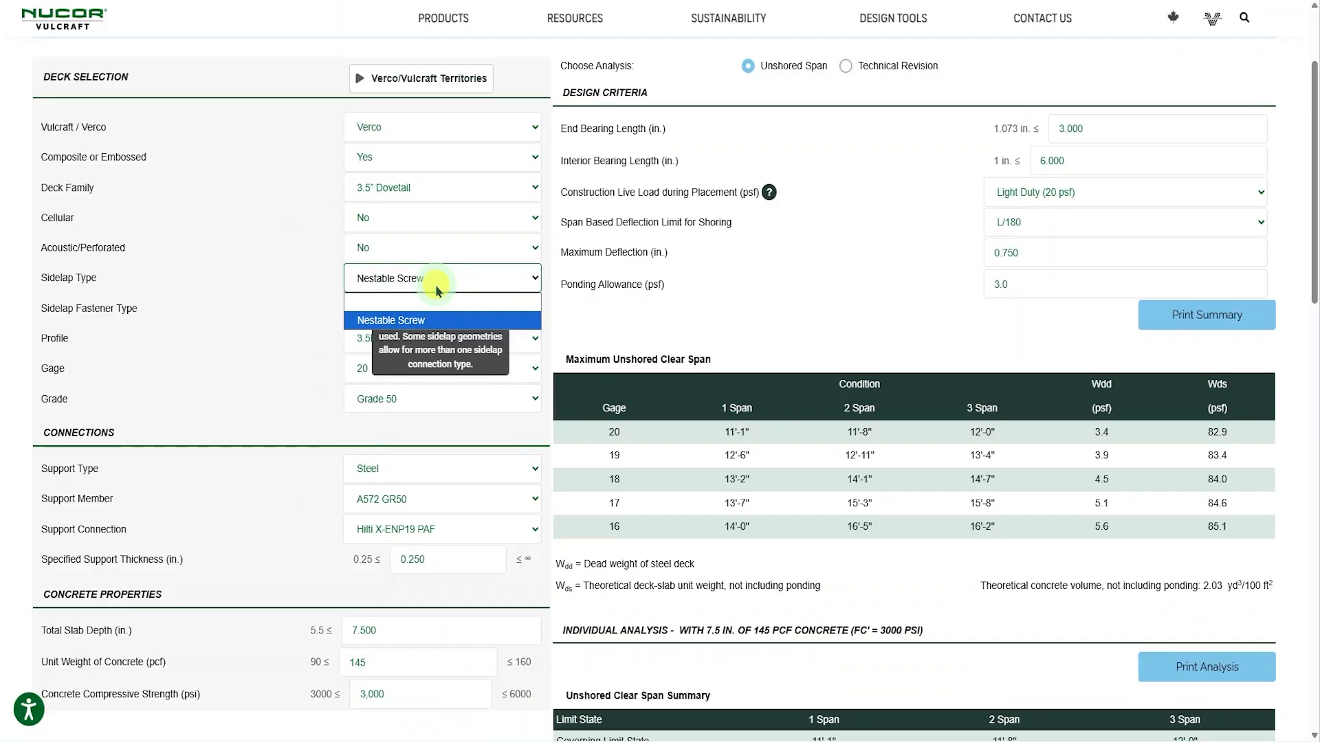
pyautogui.click(437, 282)
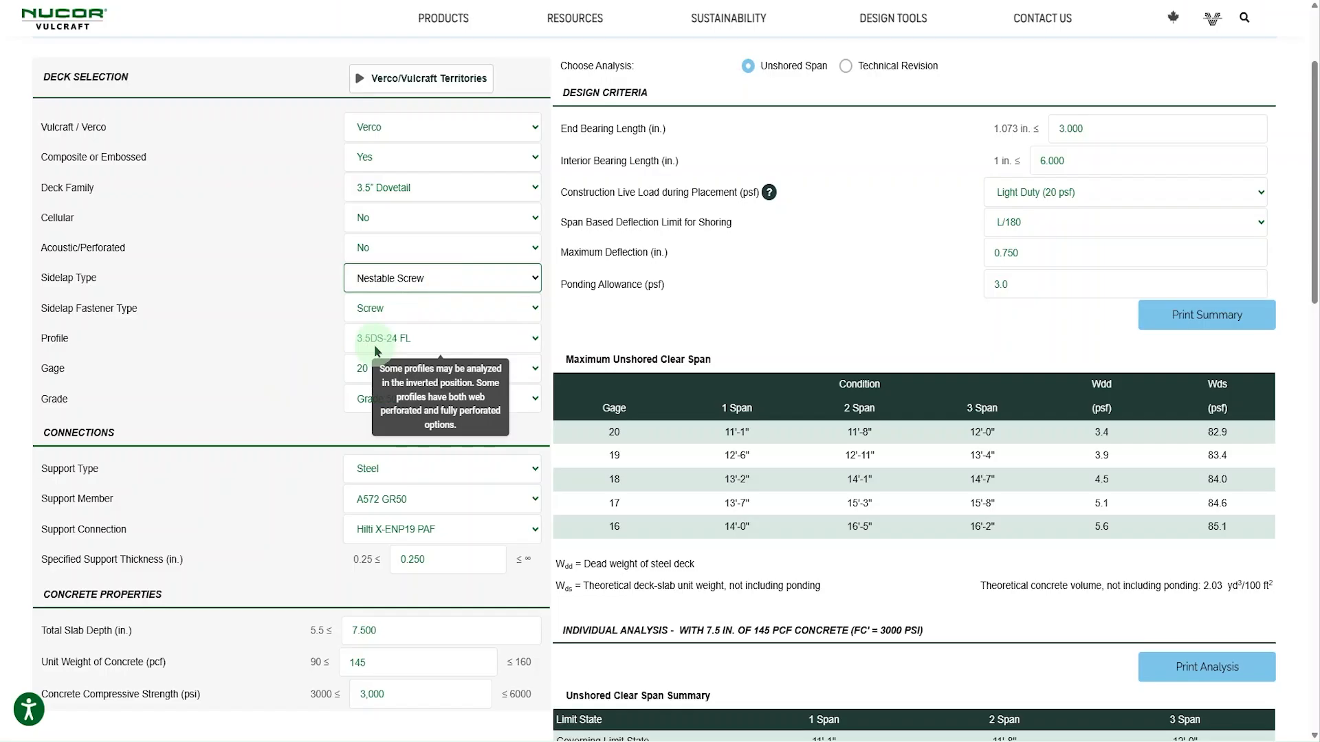
pyautogui.click(383, 343)
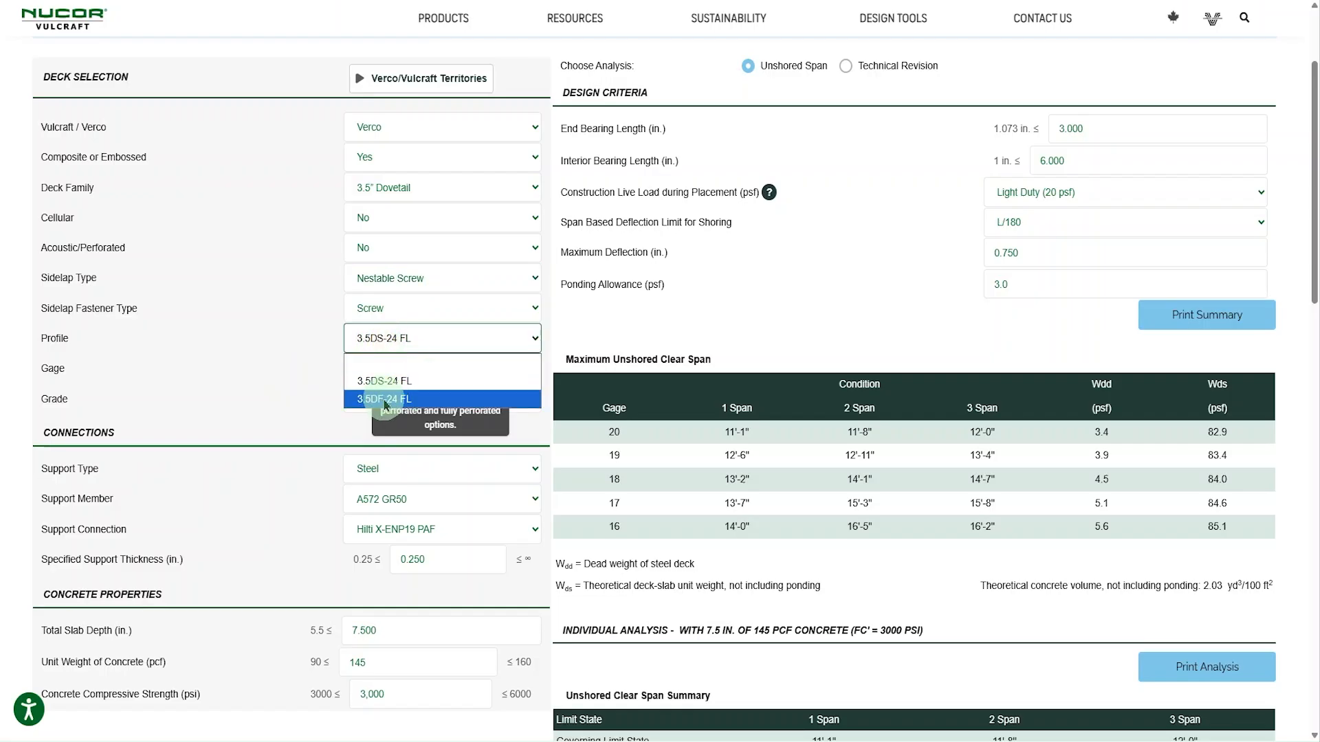
pyautogui.click(303, 374)
# - Set the deck gage to 18 for the 3.5" Dovetail deck
pyautogui.scroll(-1, 303, 374)
pyautogui.click(403, 293)
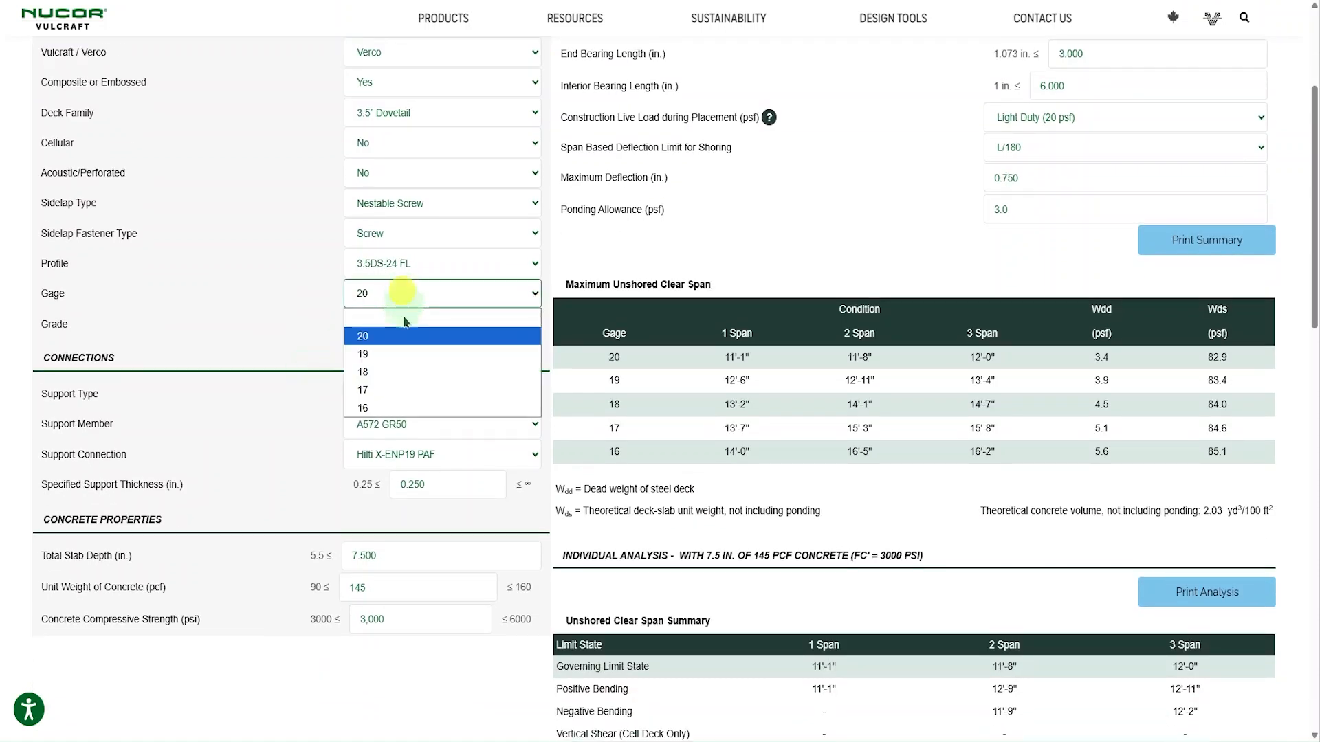
pyautogui.click(380, 372)
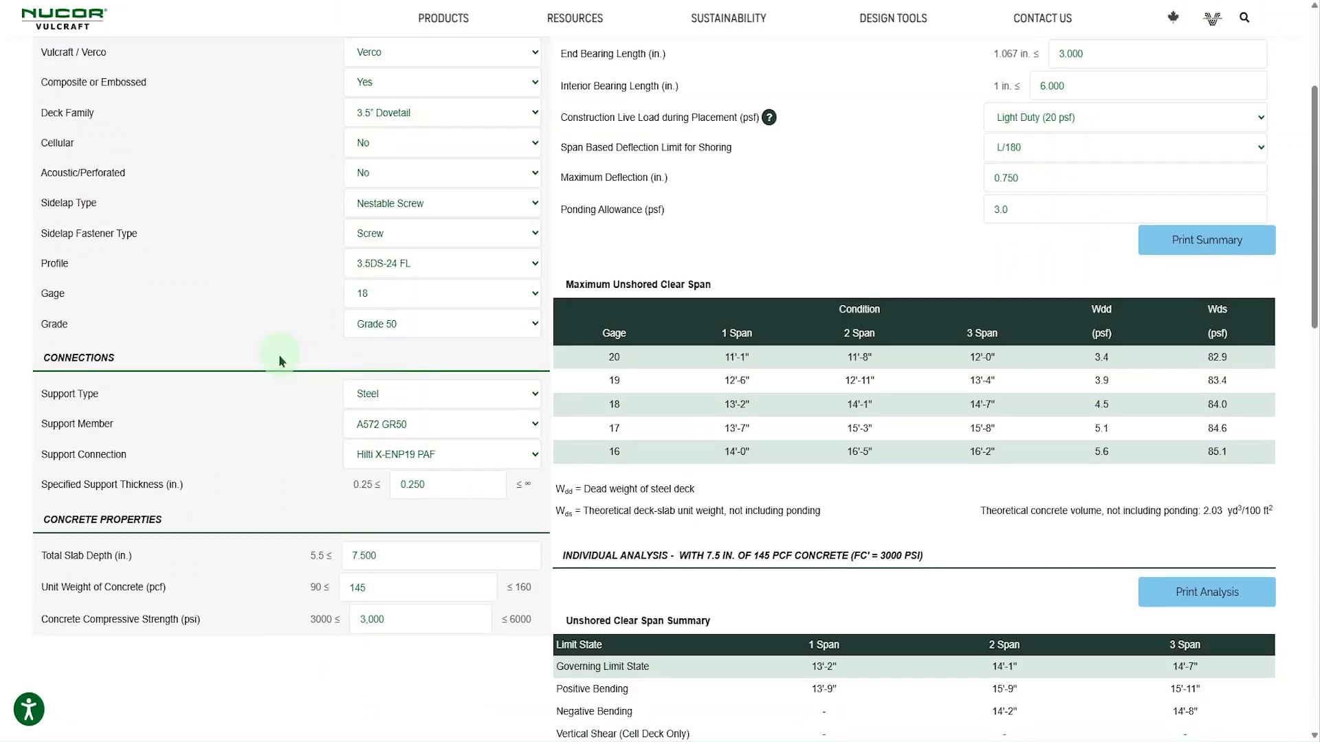
# - Check the support member and connection options for the Wood support type, and return the support type to Steel
pyautogui.scroll(-2, 278, 353)
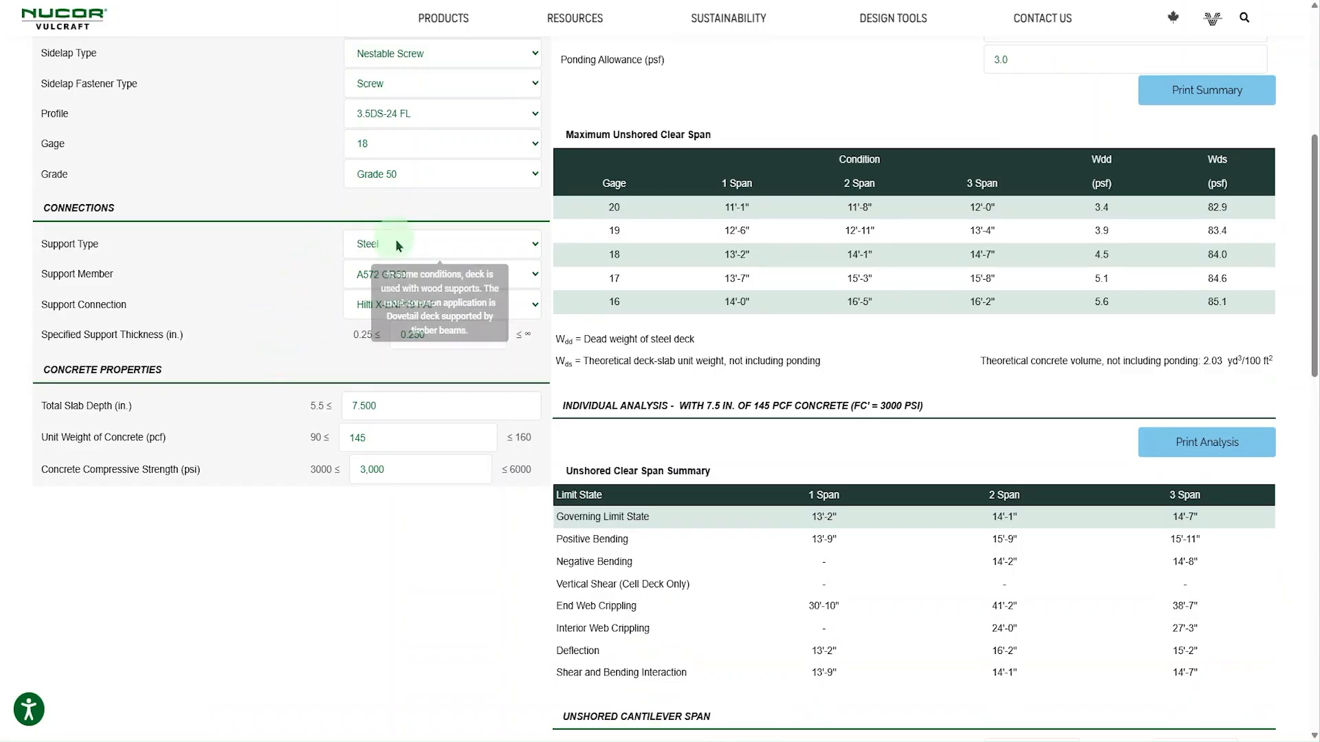
pyautogui.click(419, 244)
pyautogui.click(395, 305)
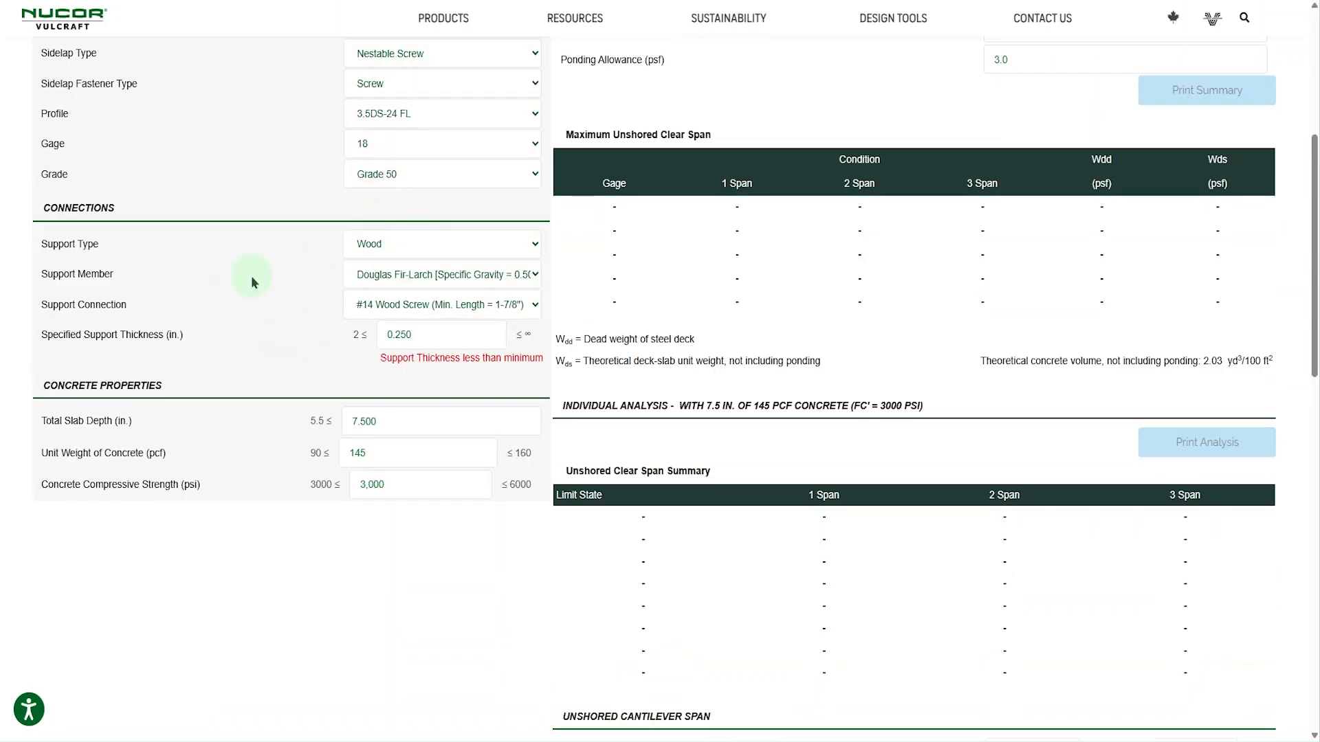
pyautogui.click(411, 277)
pyautogui.click(301, 294)
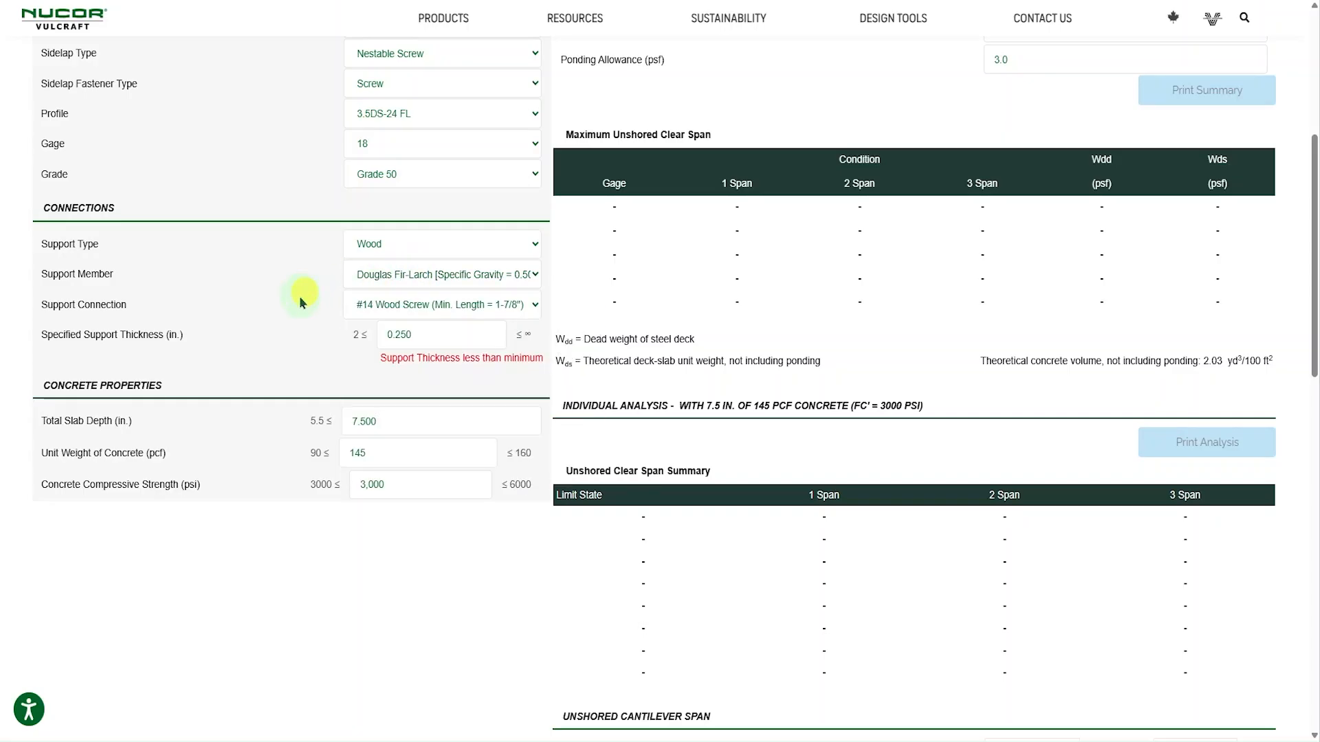
pyautogui.click(388, 305)
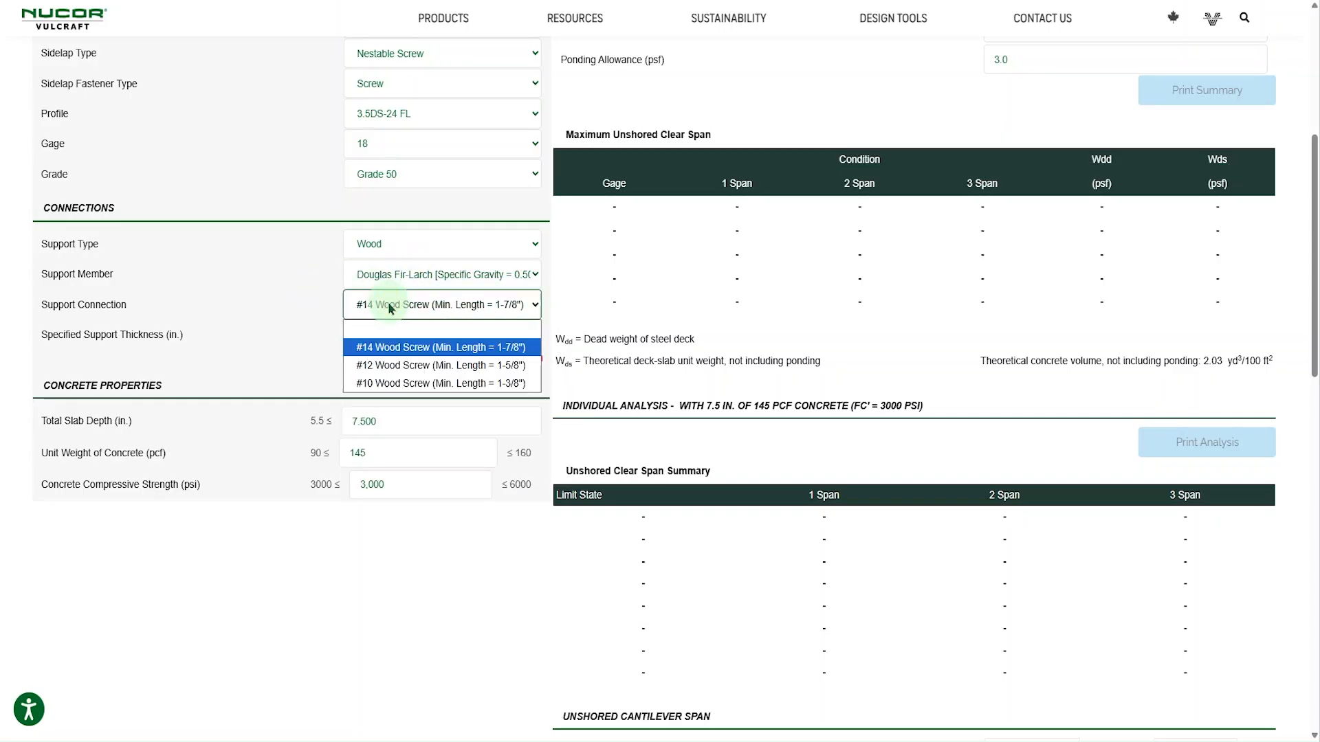
pyautogui.click(295, 298)
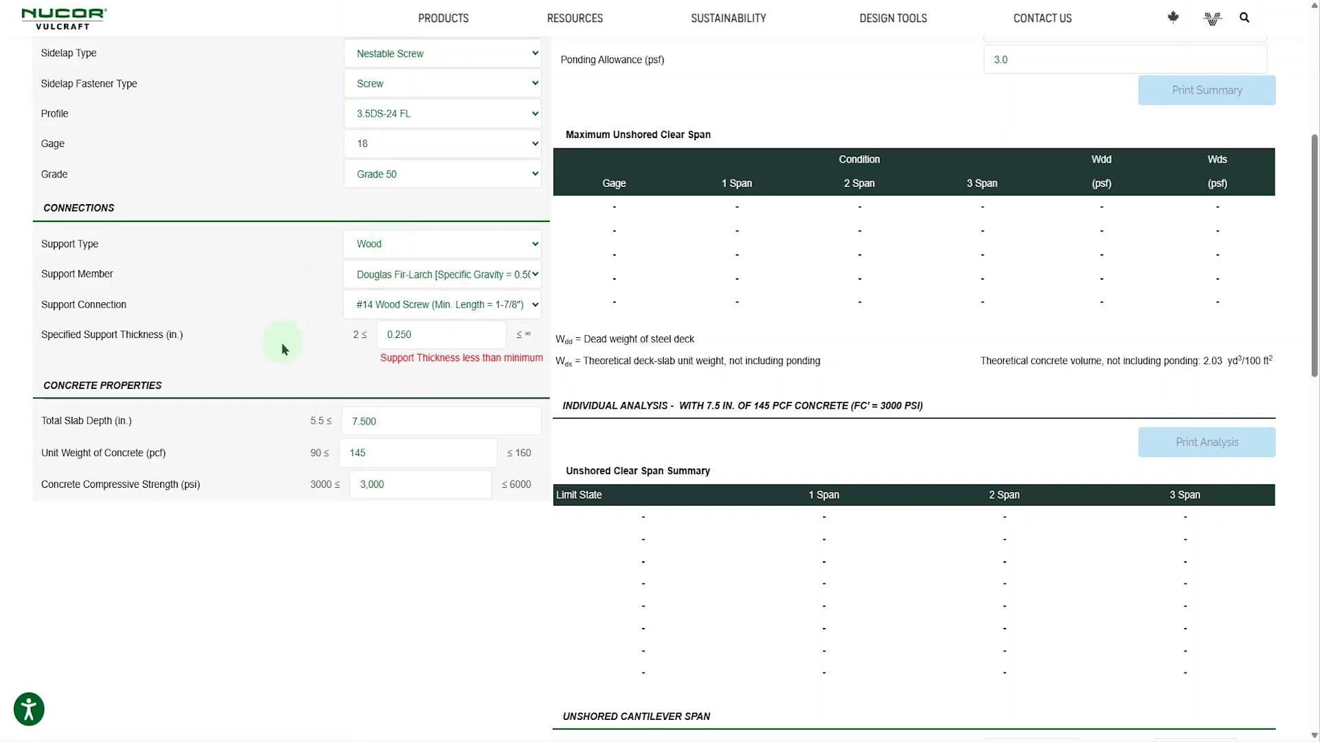
pyautogui.moveTo(399, 360)
pyautogui.click(437, 253)
pyautogui.click(419, 287)
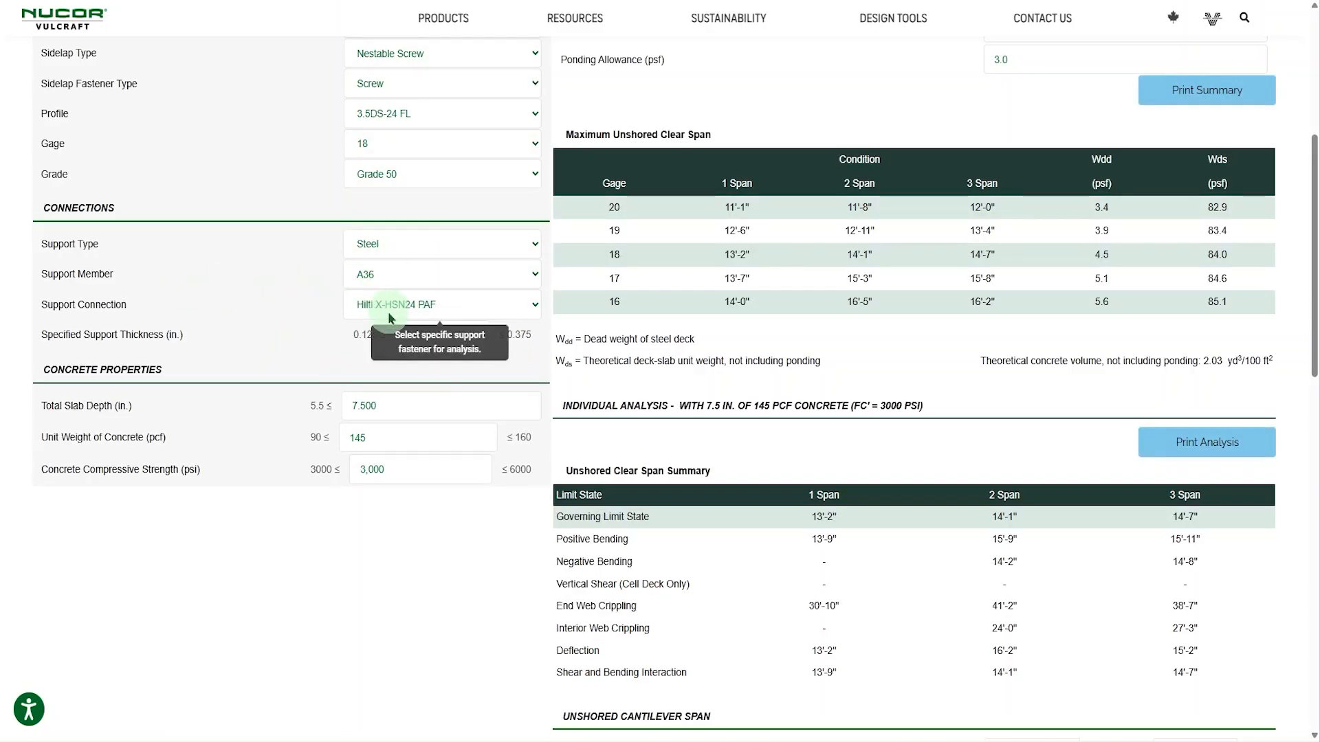
# - Set the total slab depth to 5.5 in. in the concrete properties
pyautogui.scroll(-1, 288, 321)
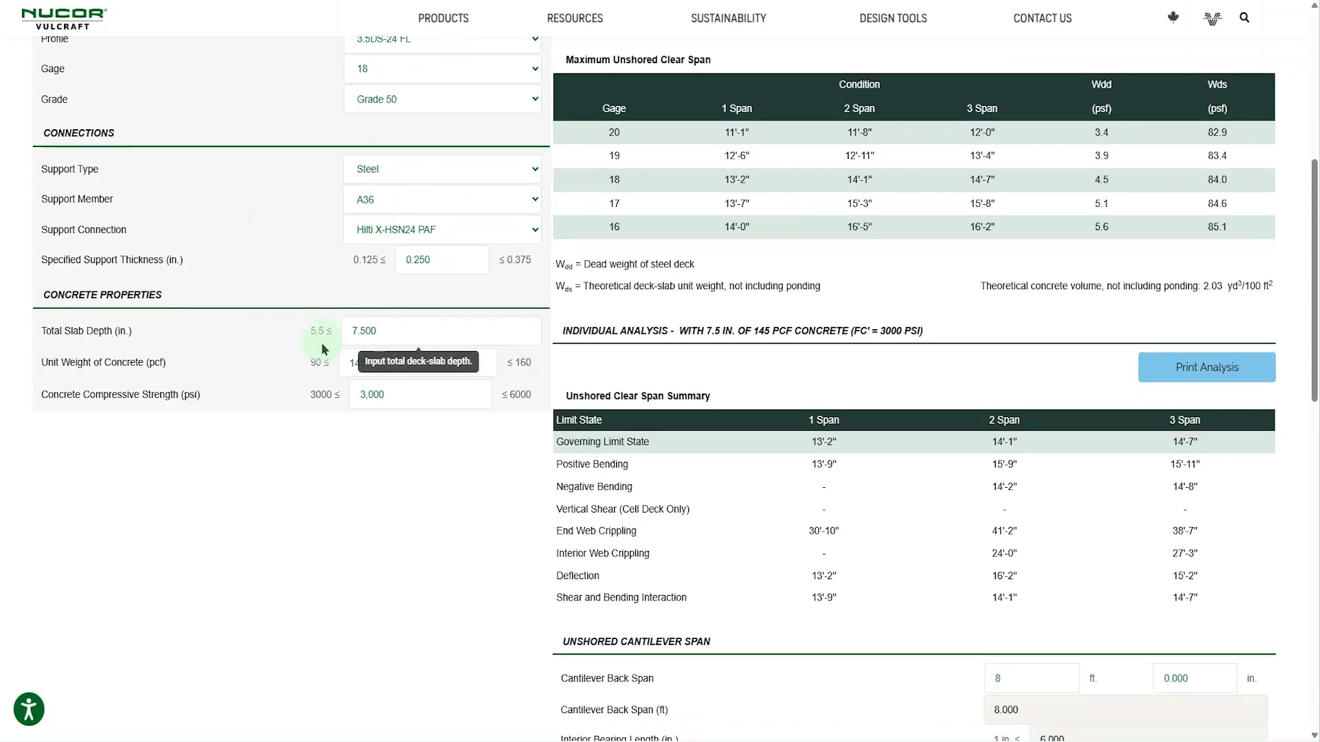
pyautogui.doubleClick(384, 335)
pyautogui.write('5.5')
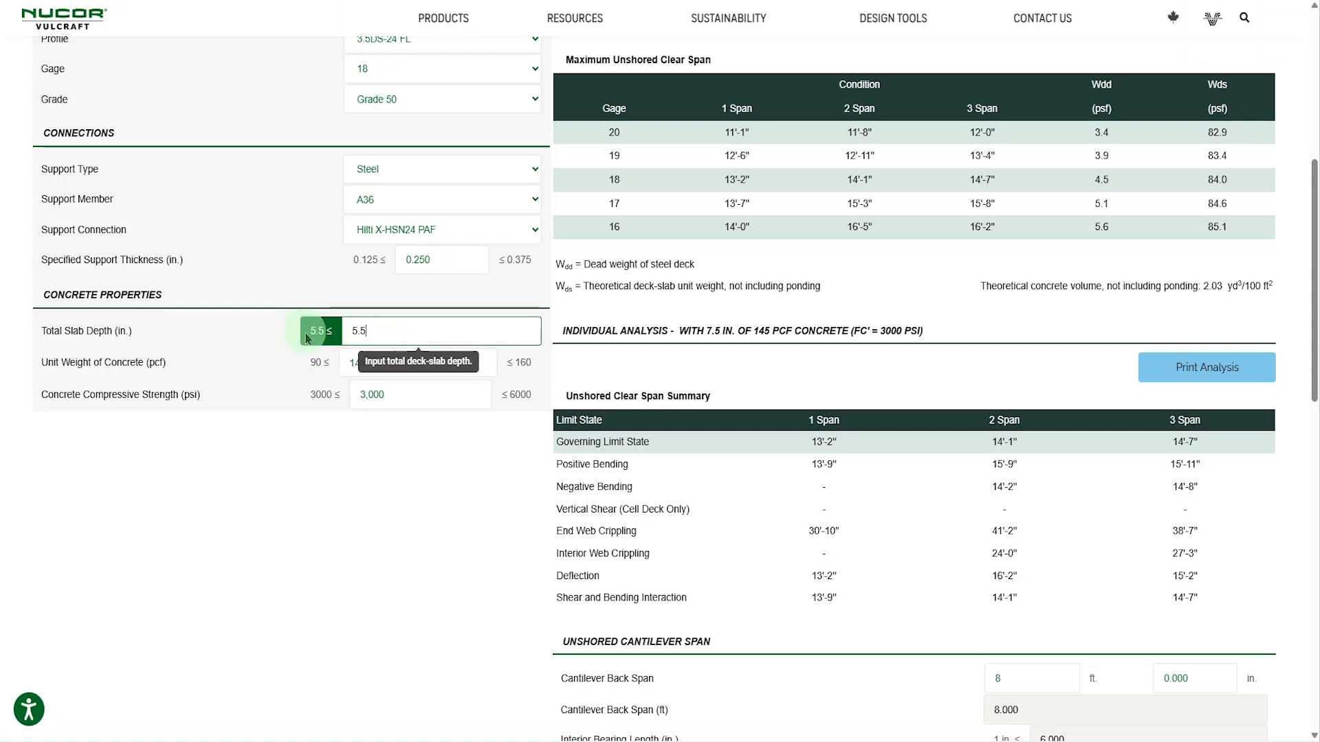
pyautogui.click(269, 363)
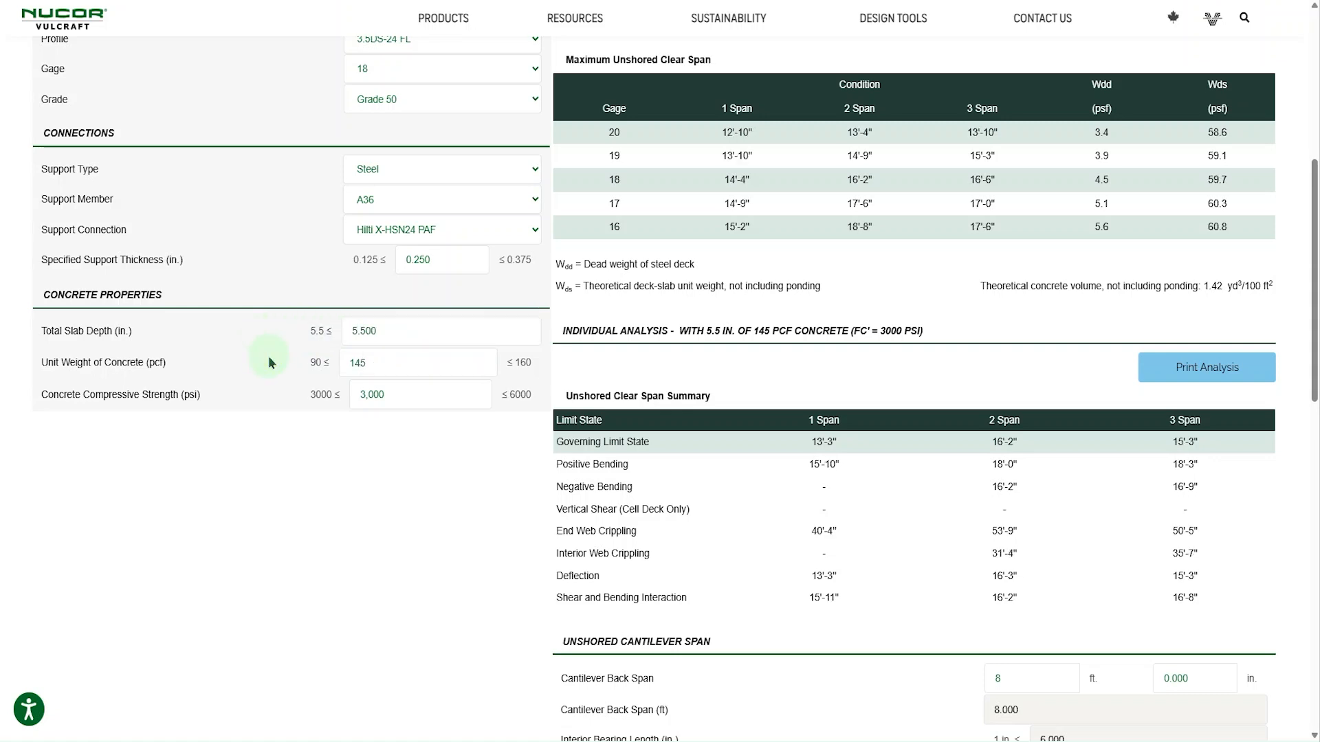
# - Review the design criteria, checking the choices for construction live load during placement and span based deflection limit
pyautogui.scroll(-1, 269, 363)
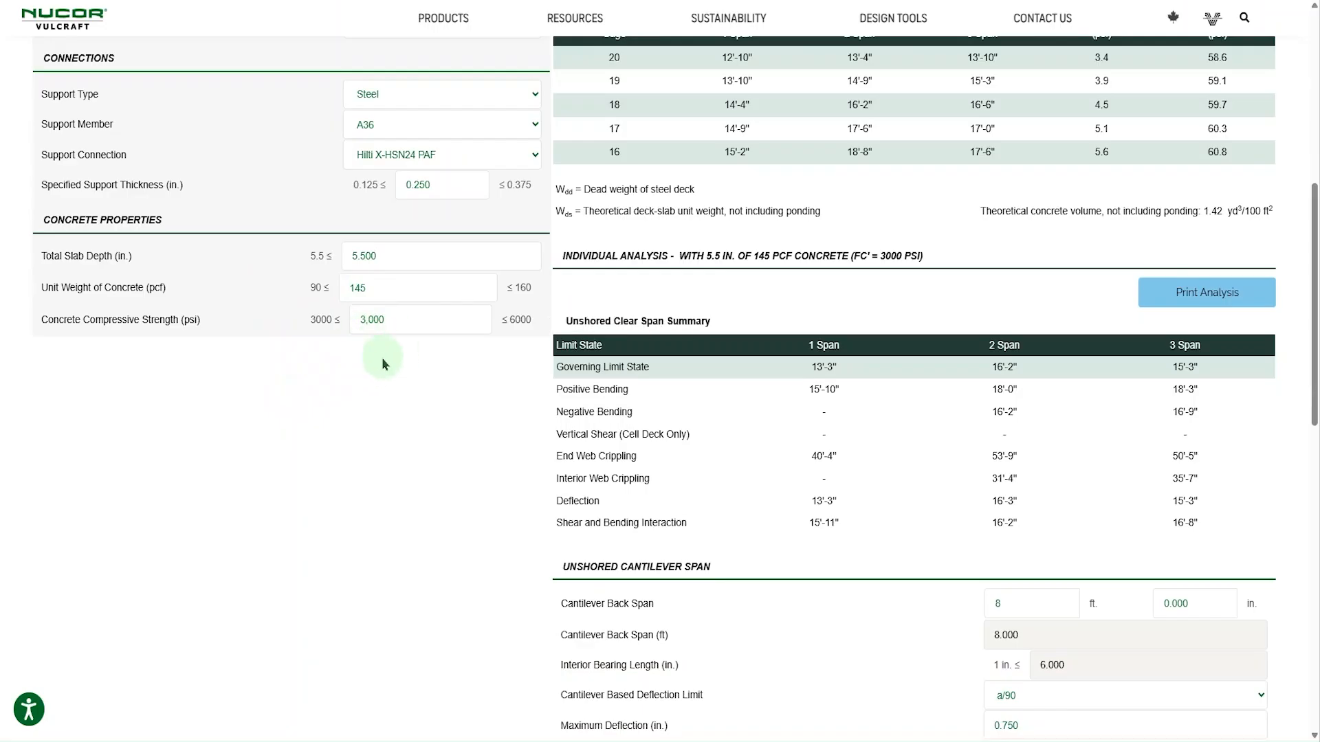
pyautogui.scroll(1, 512, 406)
pyautogui.scroll(3, 529, 417)
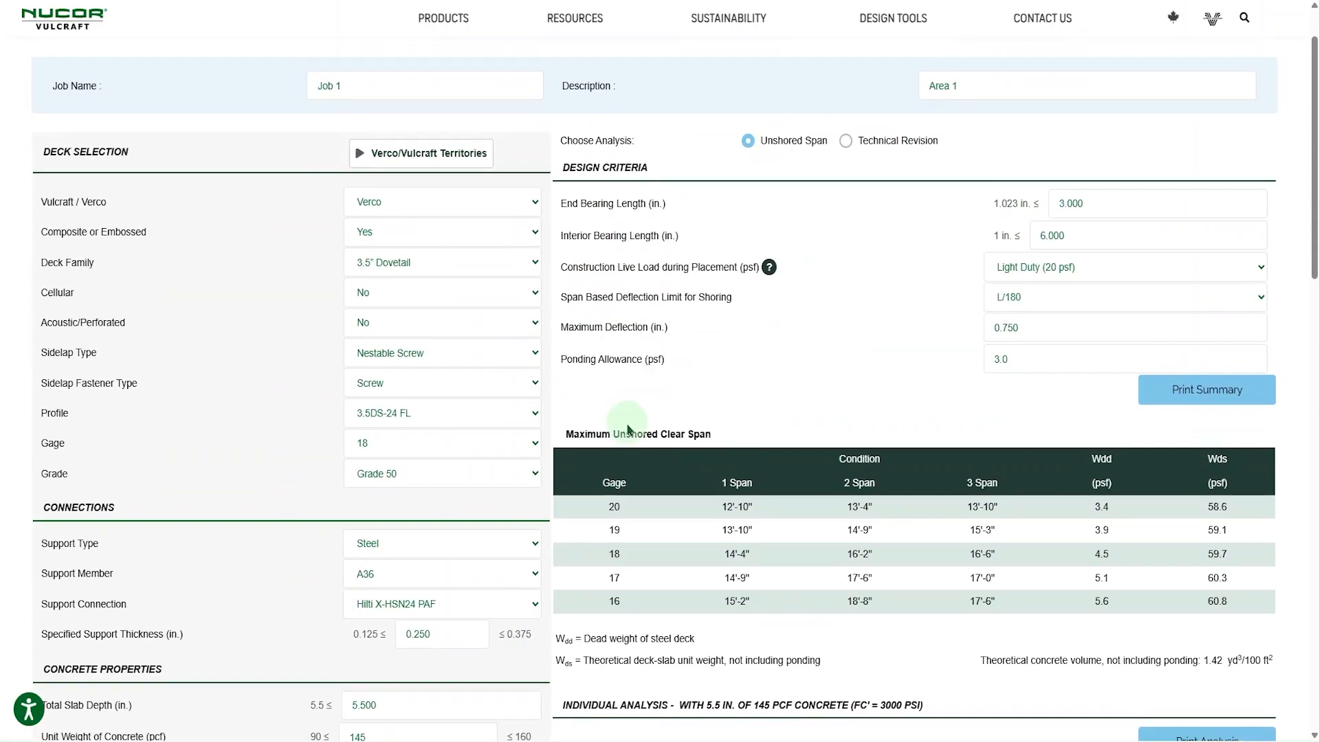
pyautogui.scroll(-1, 985, 480)
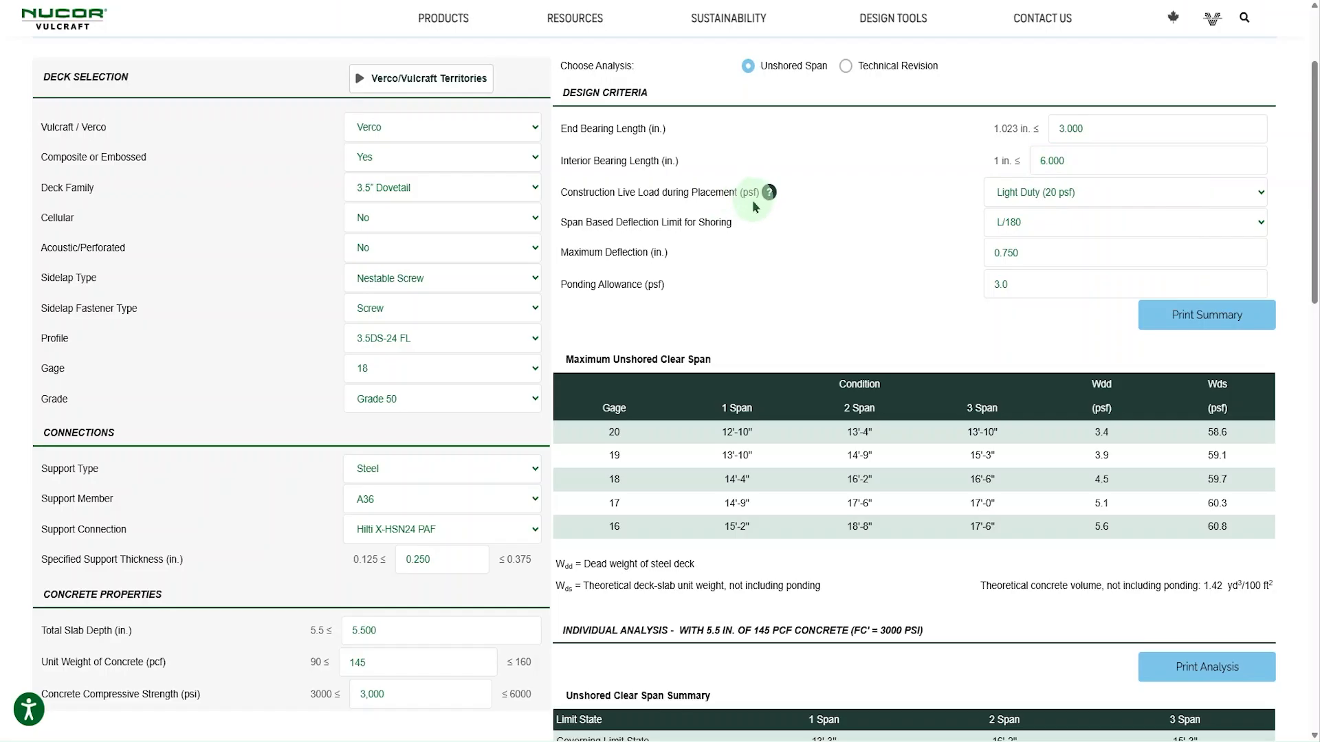
pyautogui.click(1055, 199)
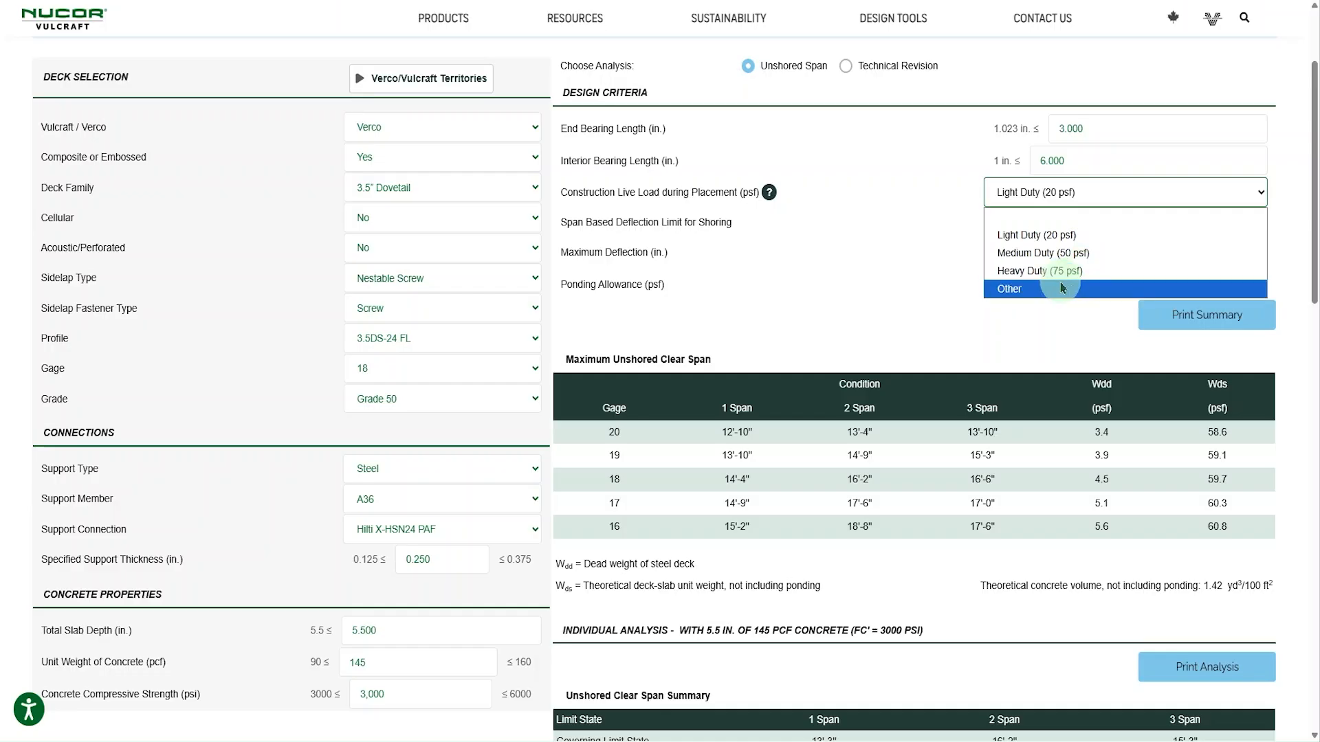
pyautogui.click(898, 252)
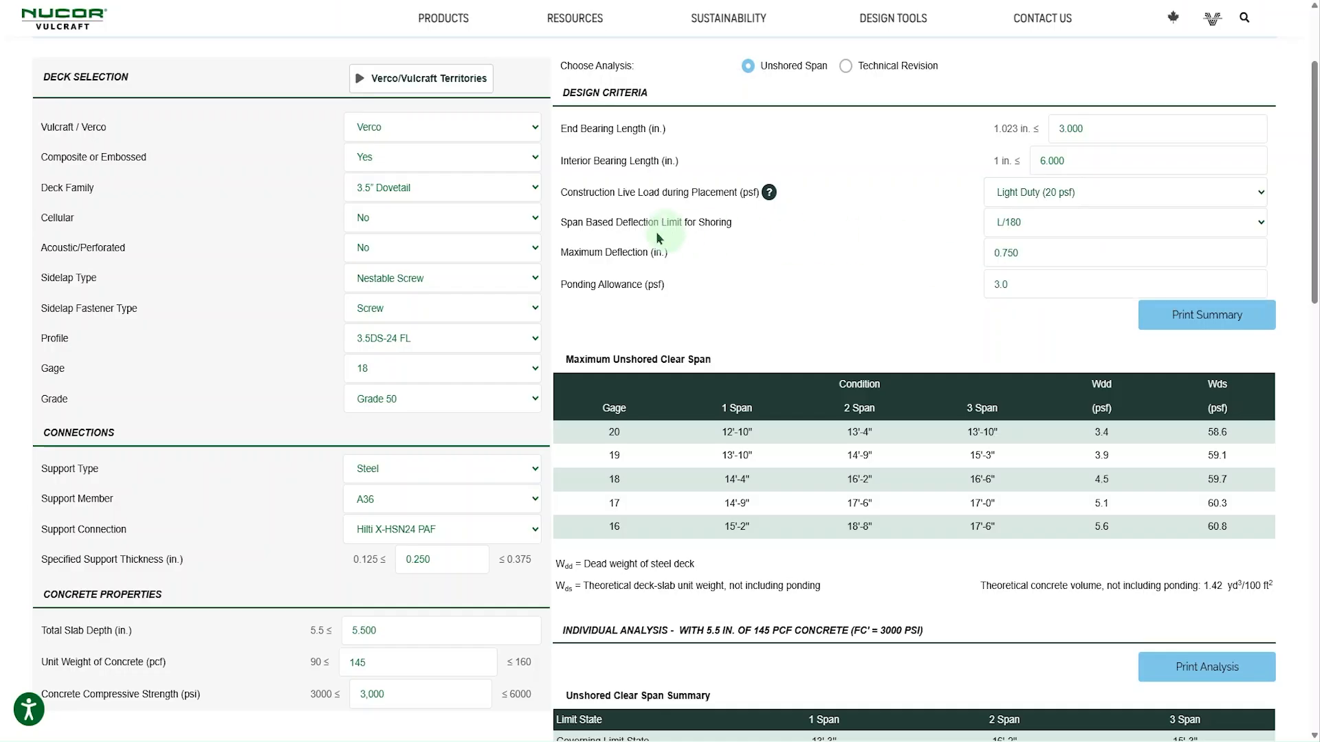
pyautogui.click(1045, 228)
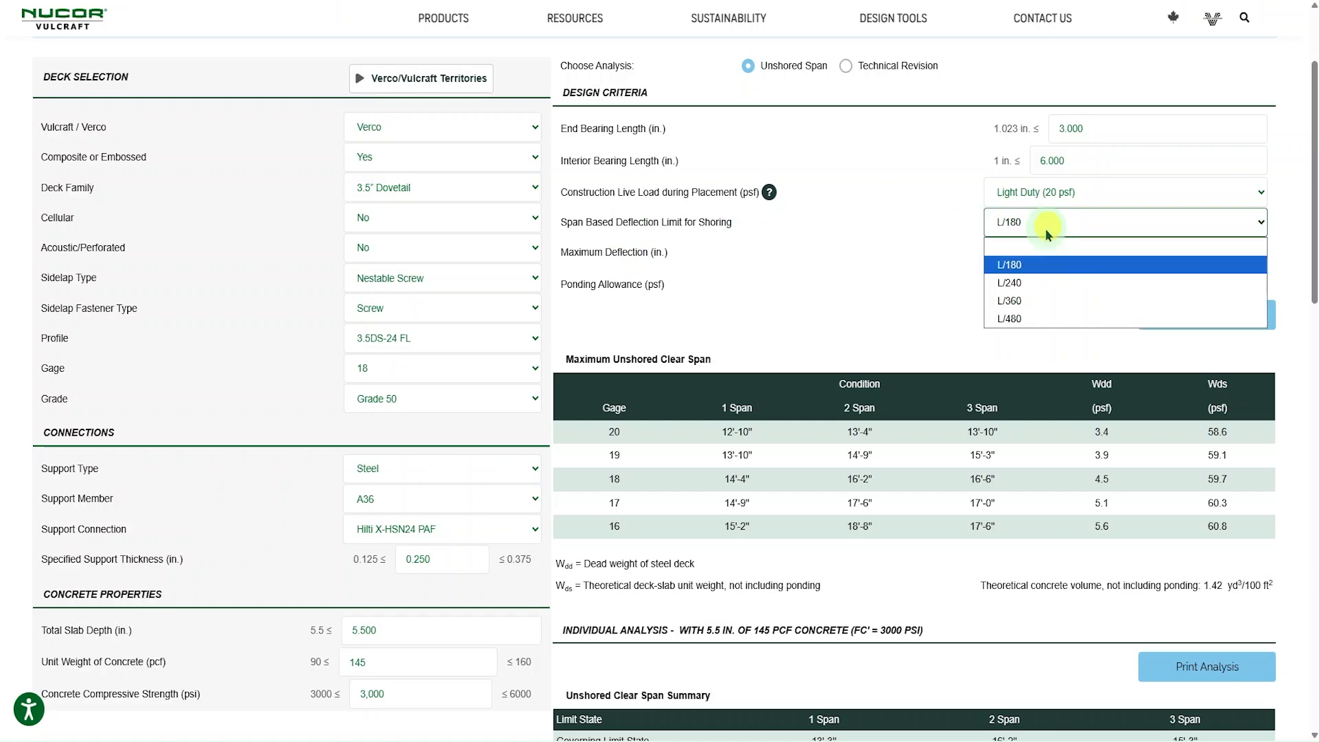
pyautogui.click(1046, 229)
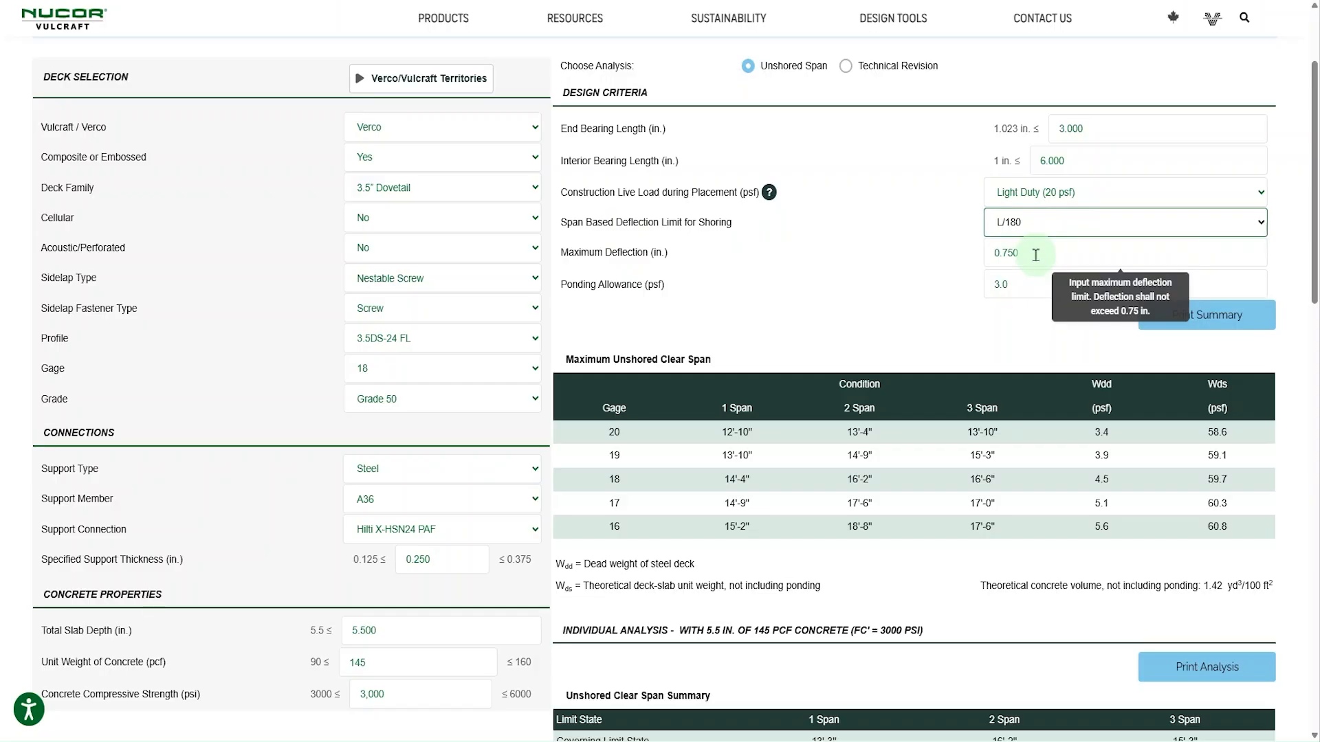
# - Review the ponding allowance guidance and set the ponding allowance to 6 psf
pyautogui.click(1028, 282)
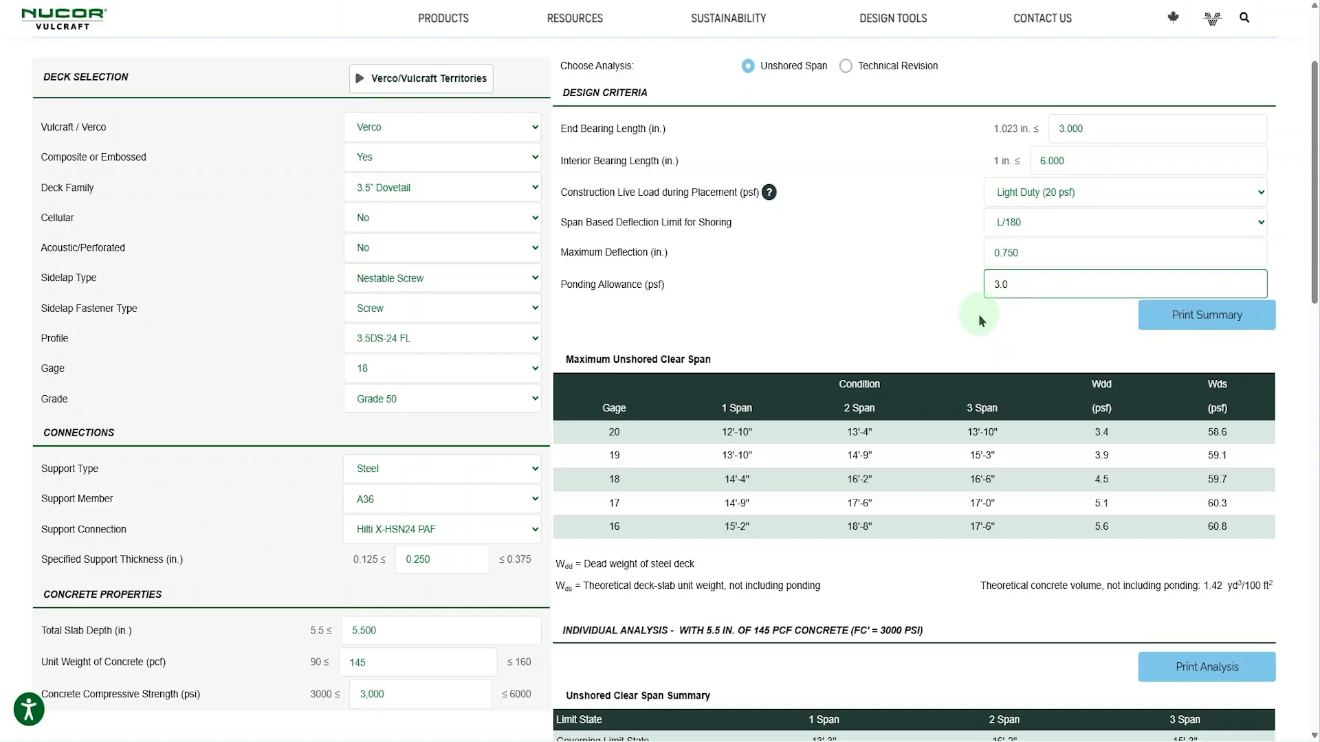
pyautogui.moveTo(1034, 288)
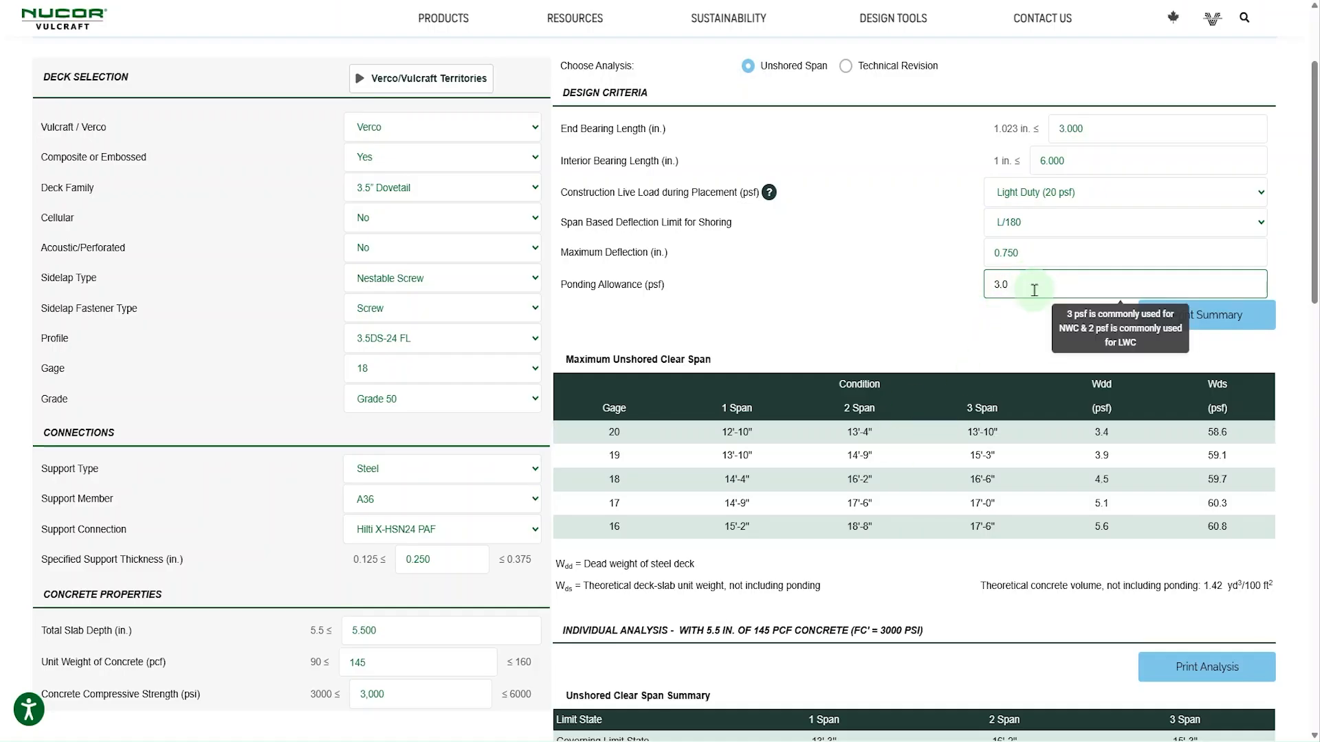
pyautogui.moveTo(1034, 288); pyautogui.dragTo(946, 287)
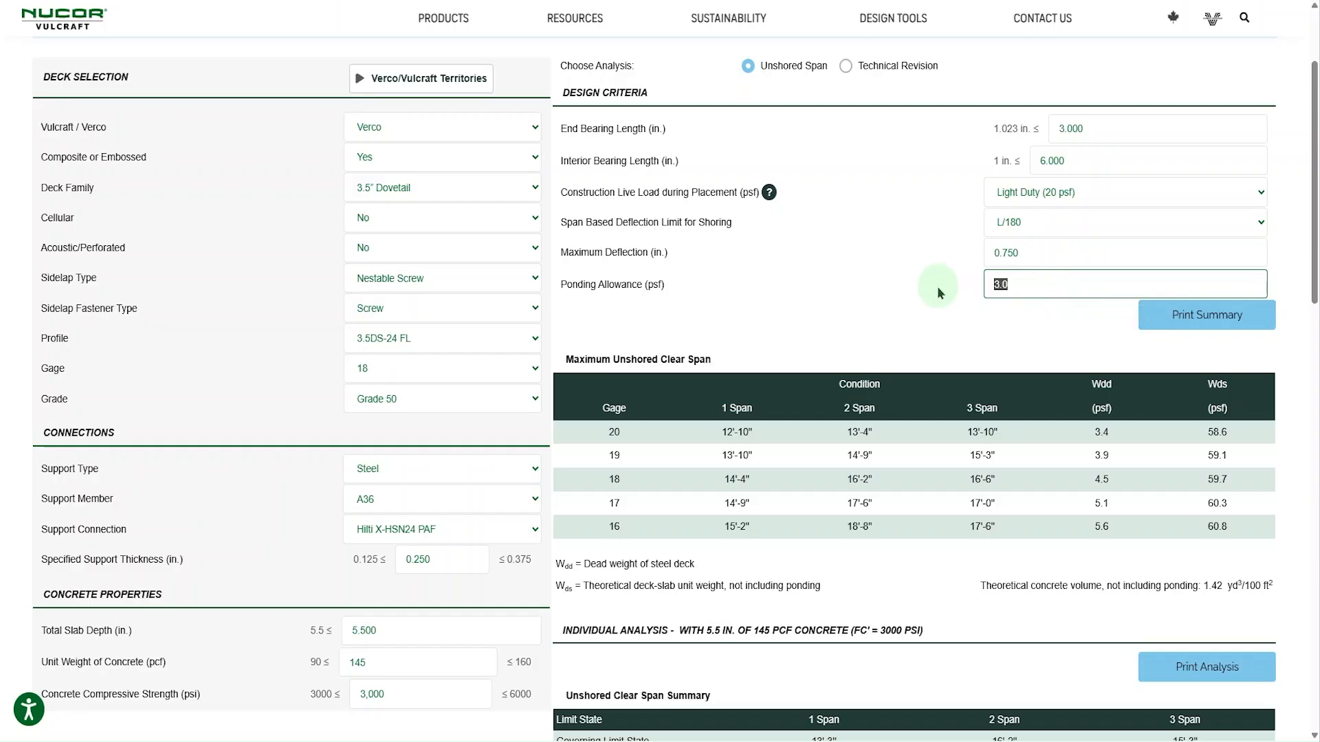
pyautogui.write('6')
pyautogui.click(931, 303)
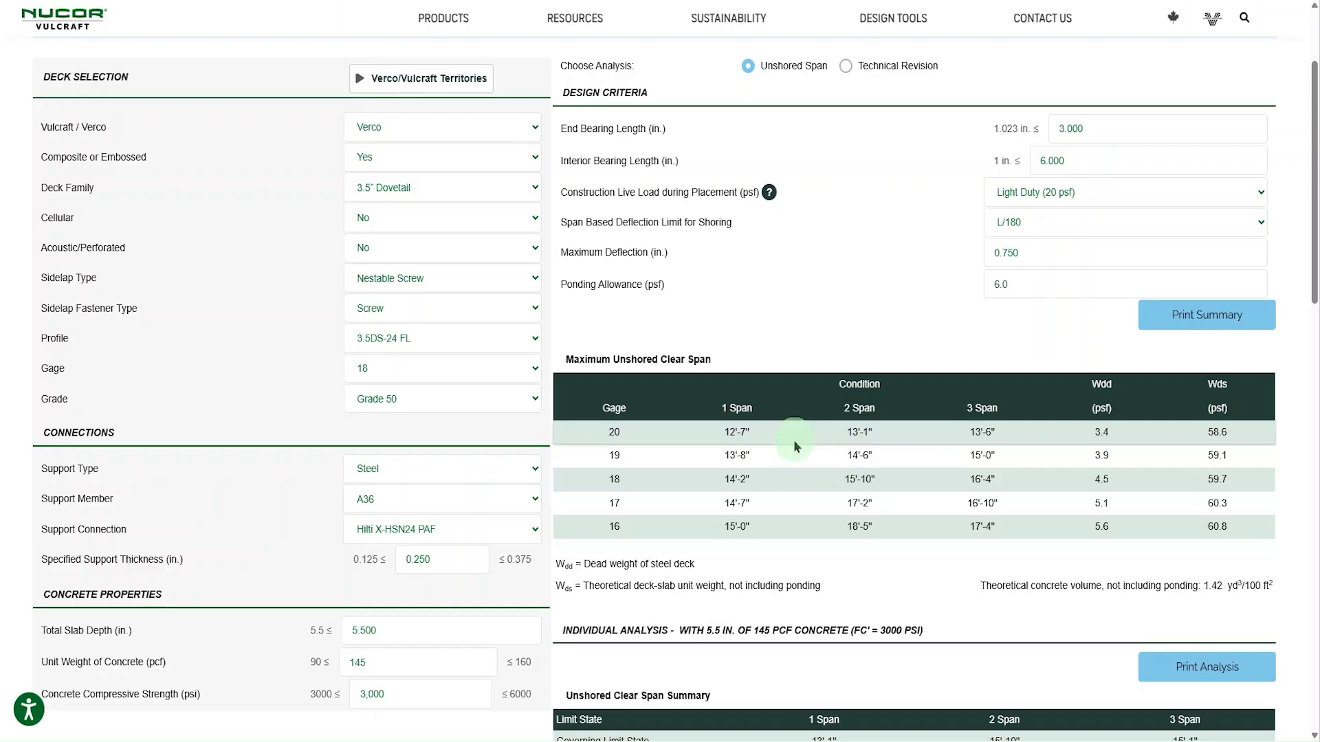
# - Review the unshored span tables and print the individual unshored clear span analysis as a PDF
pyautogui.scroll(-6, 798, 443)
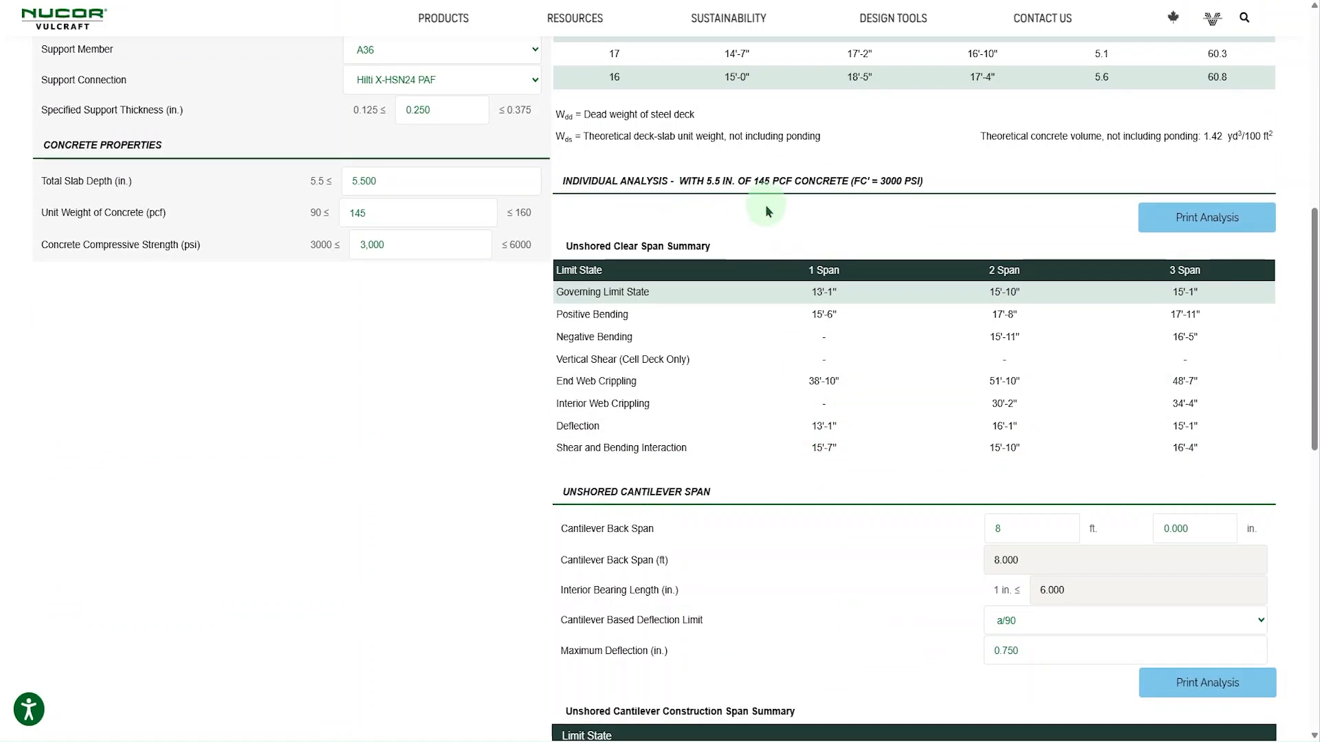
pyautogui.scroll(5, 768, 211)
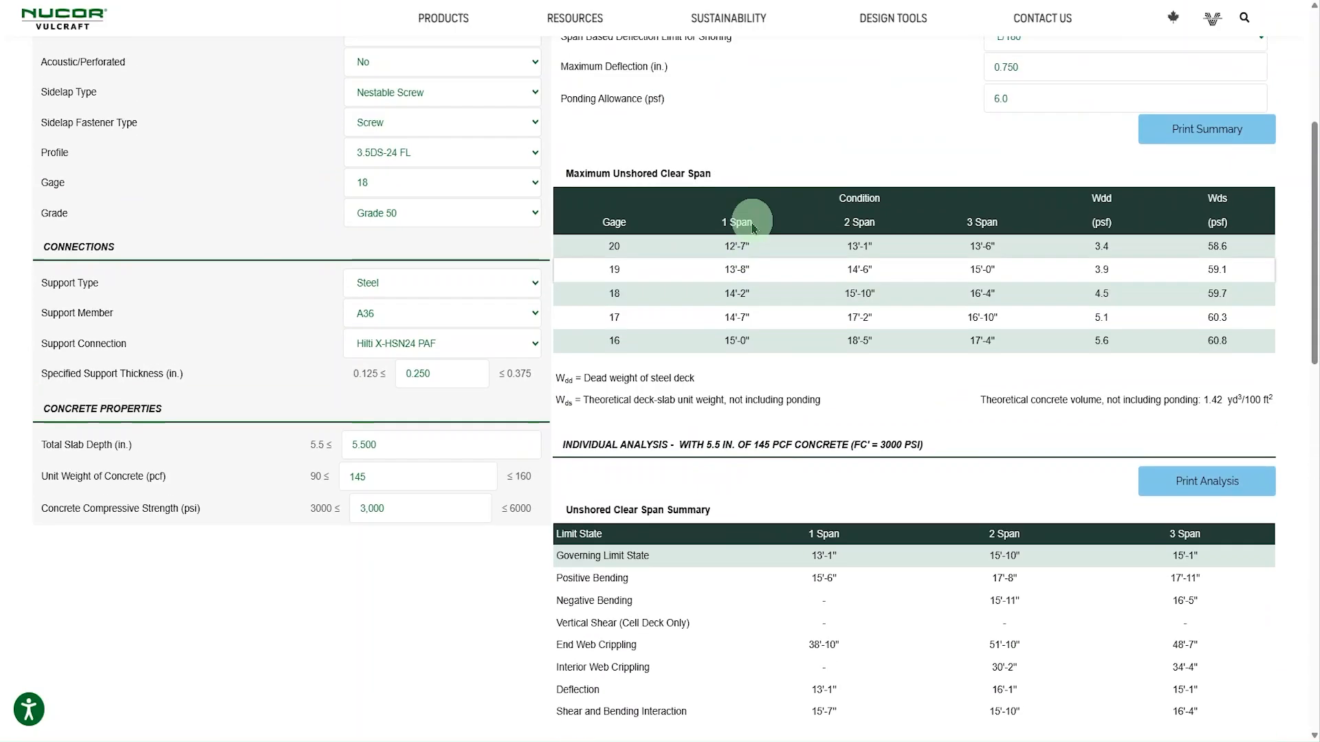
pyautogui.scroll(-4, 850, 342)
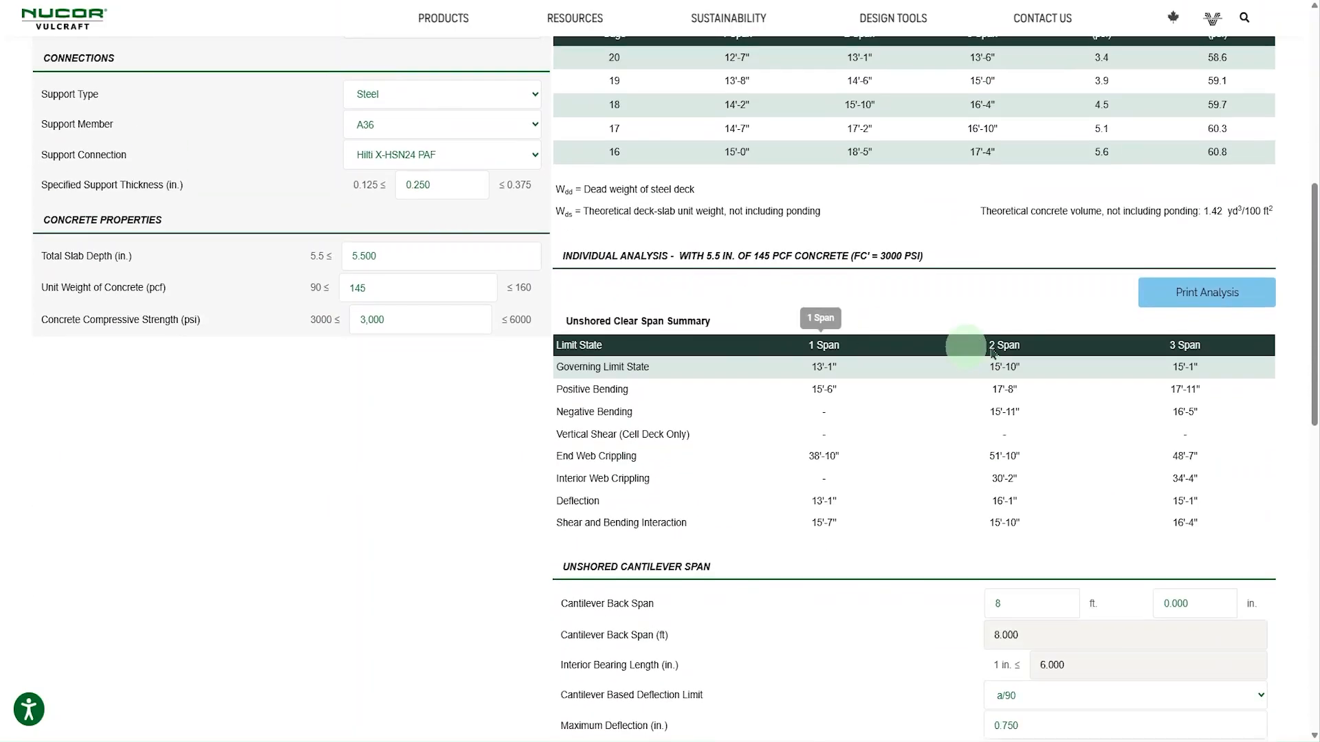
pyautogui.click(1202, 296)
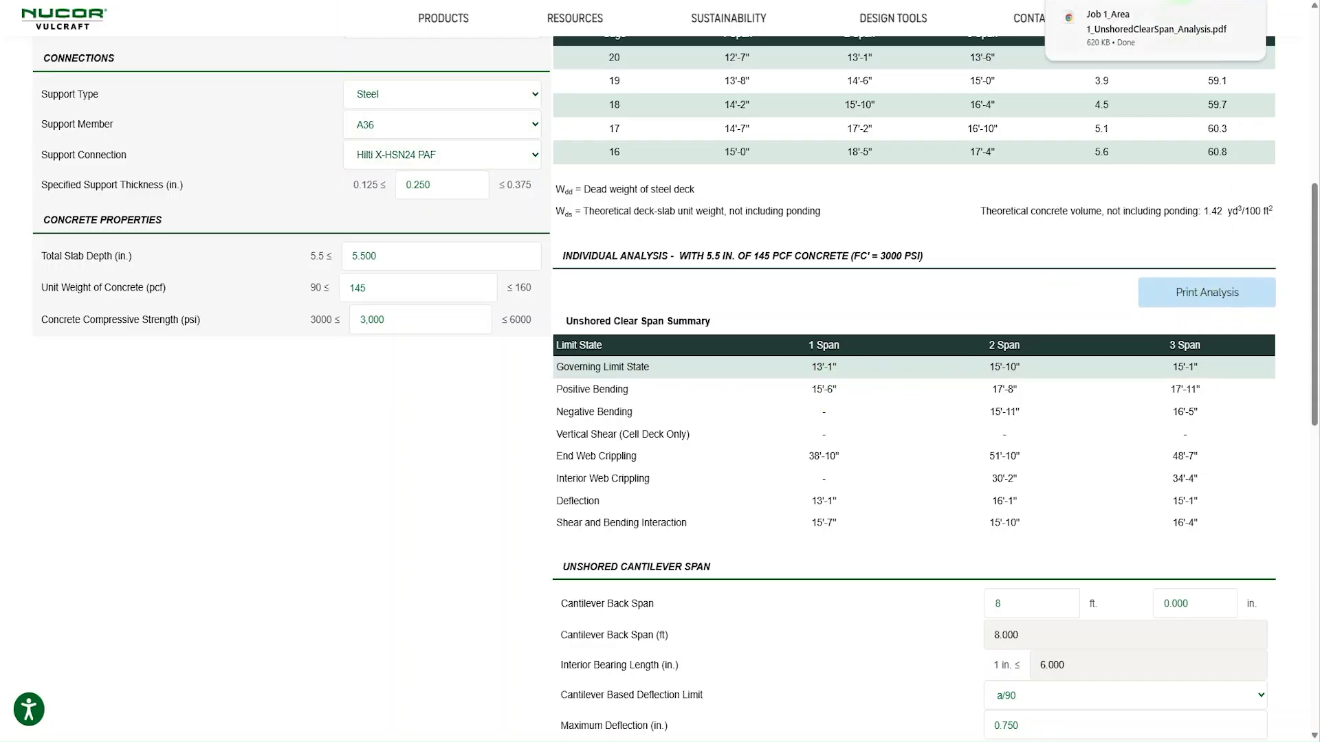
# - Open the downloaded unshored clear span analysis PDF and examine its summary and the single and double span calculations
pyautogui.click(1158, 25)
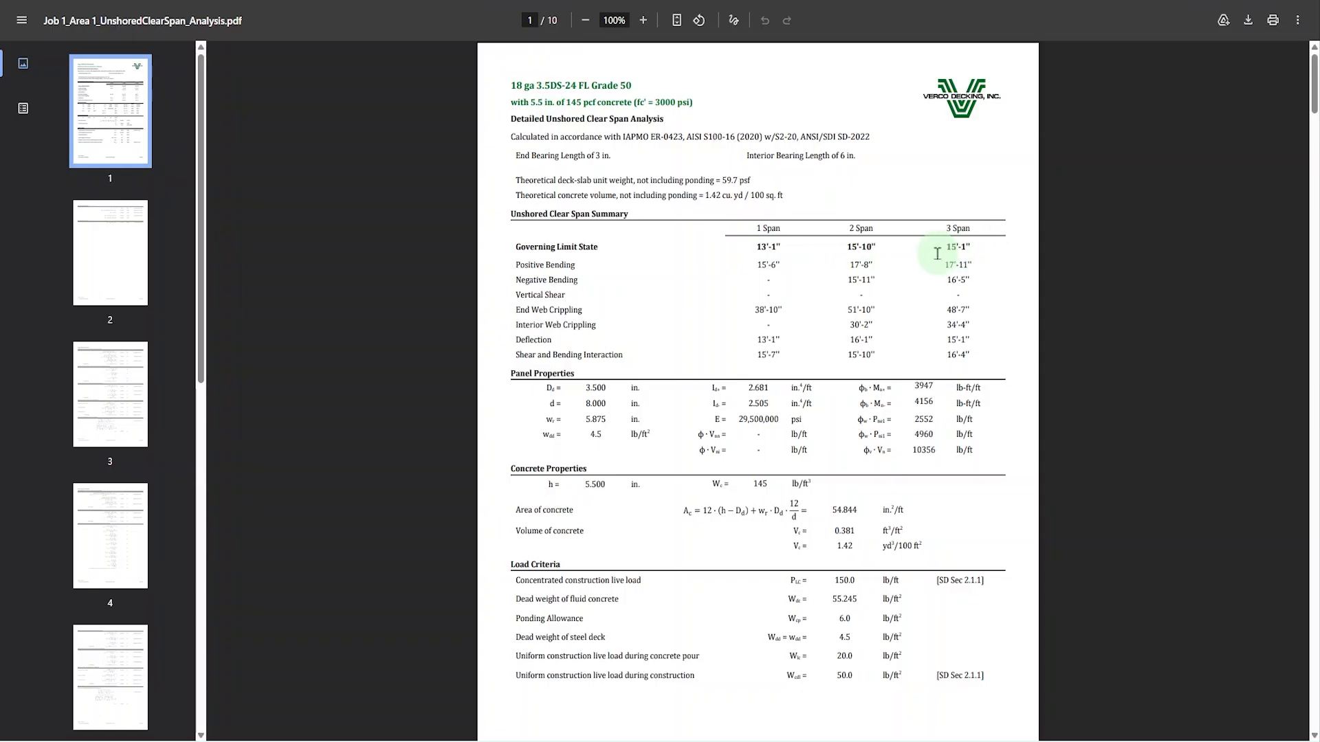
pyautogui.scroll(-10, 945, 250)
pyautogui.scroll(-10, 584, 208)
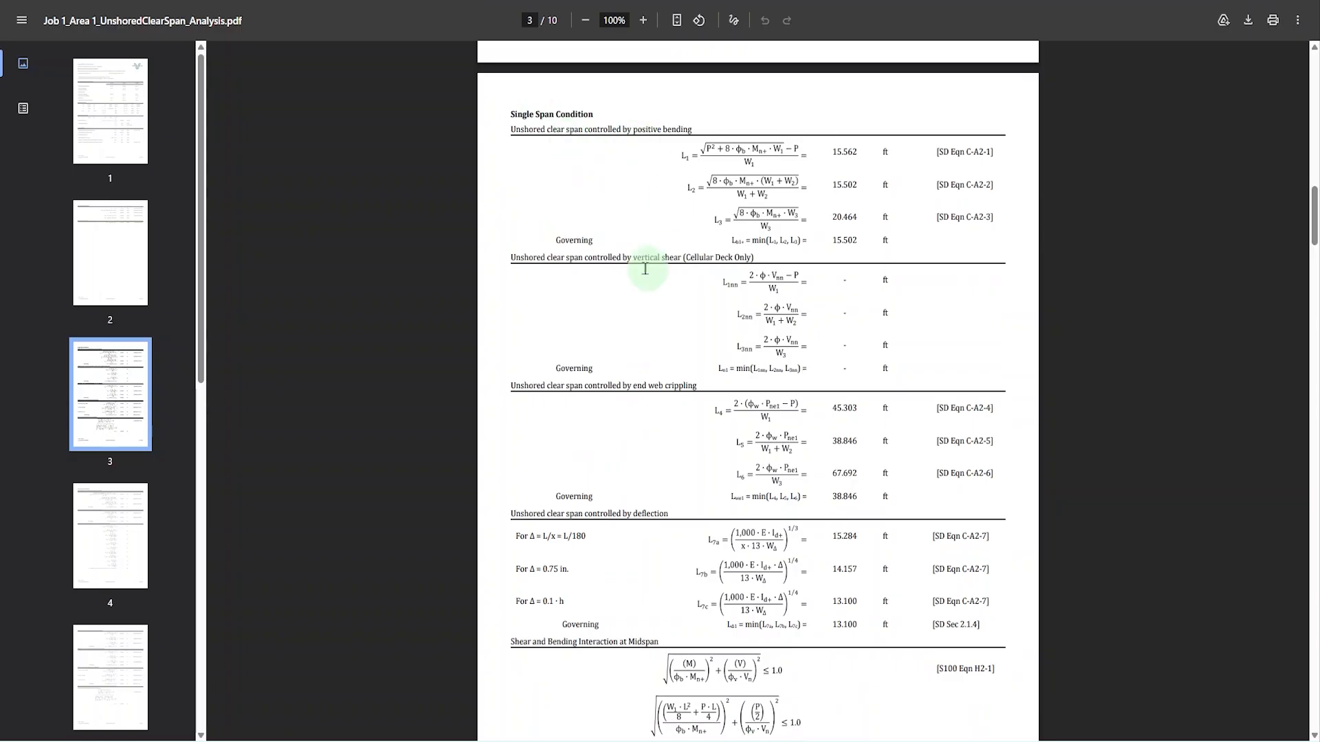
pyautogui.scroll(-4, 716, 261)
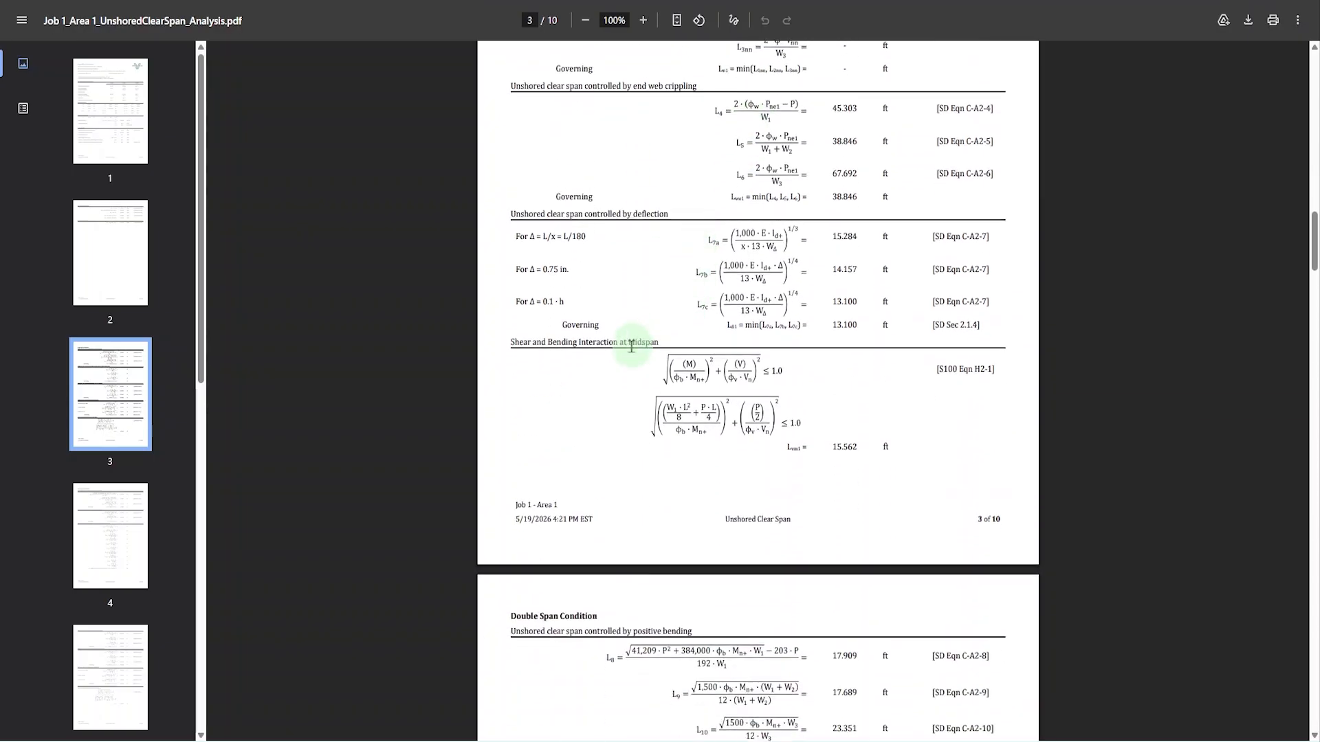
pyautogui.scroll(-6, 560, 339)
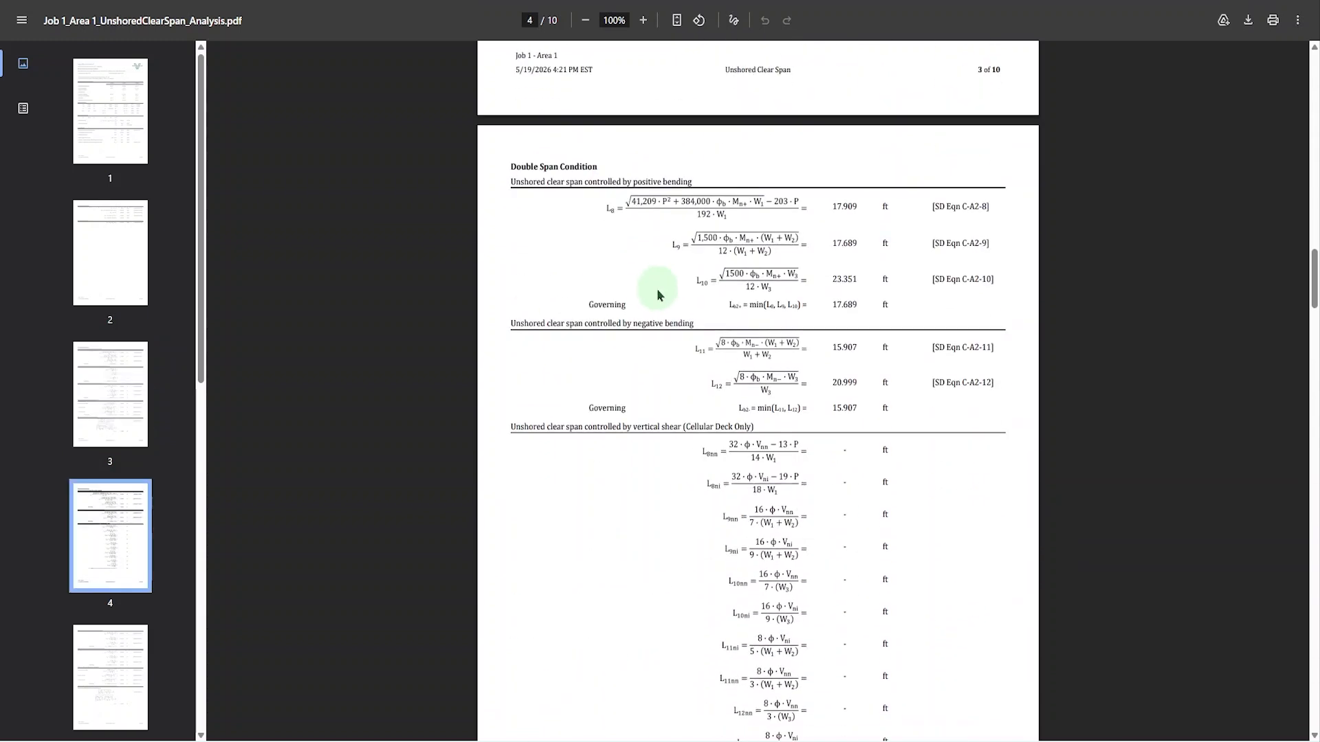
# - Return to the tool page and examine the unshored cantilever span inputs and the cantilever construction span summary
pyautogui.scroll(-3, 658, 295)
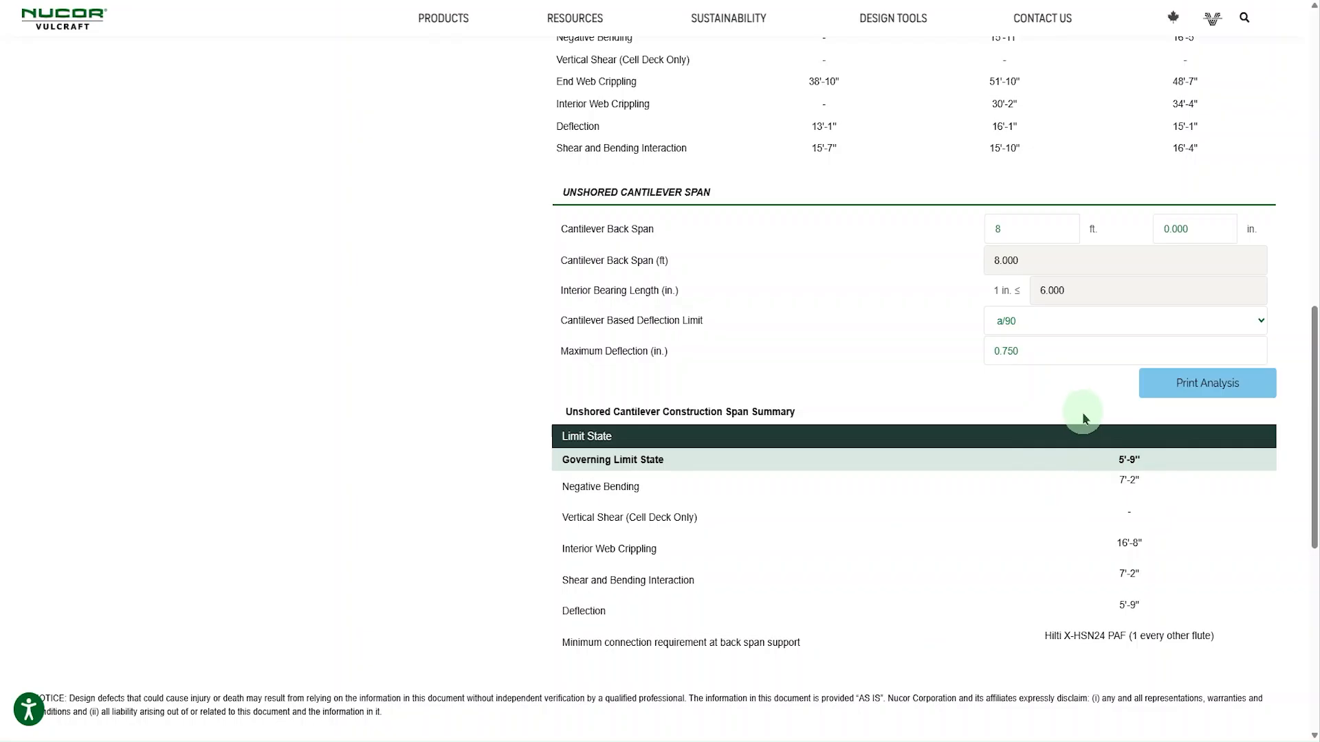
pyautogui.scroll(1, 736, 428)
pyautogui.scroll(-2, 688, 416)
pyautogui.scroll(-1, 664, 415)
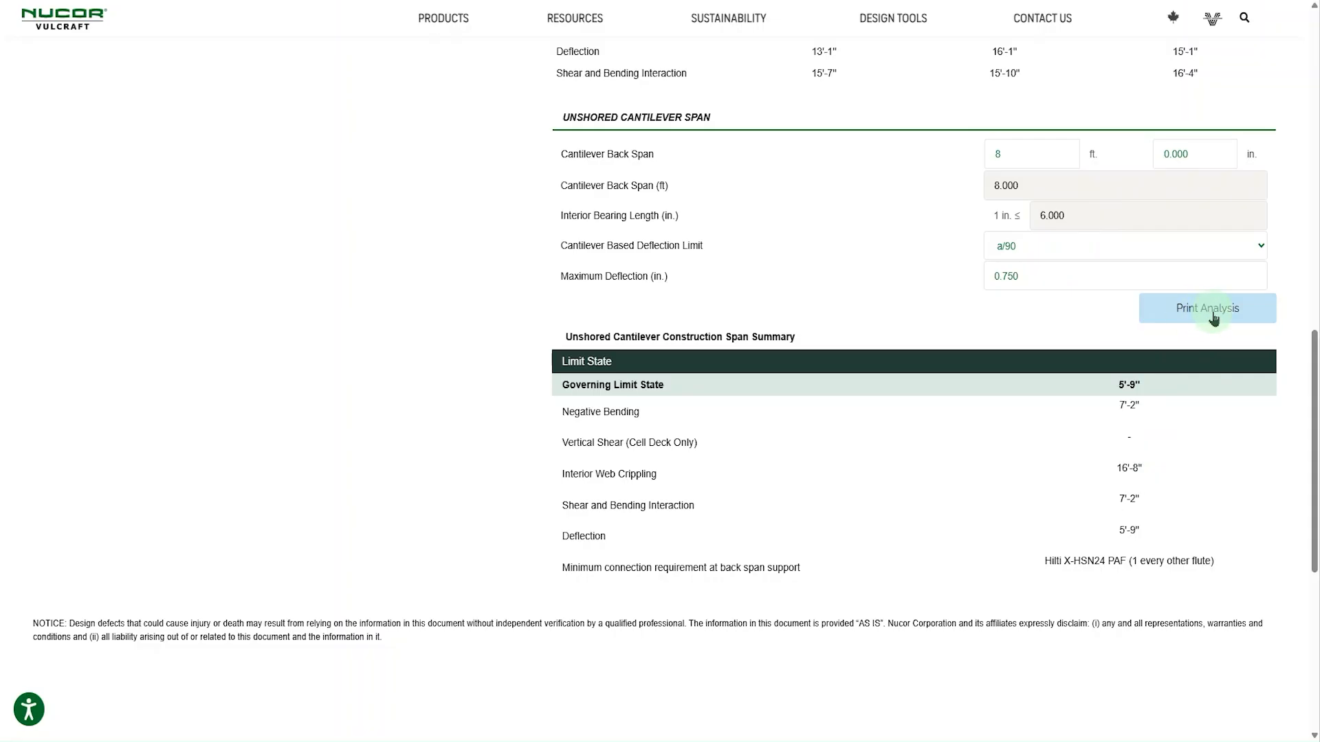
pyautogui.scroll(-1, 1213, 318)
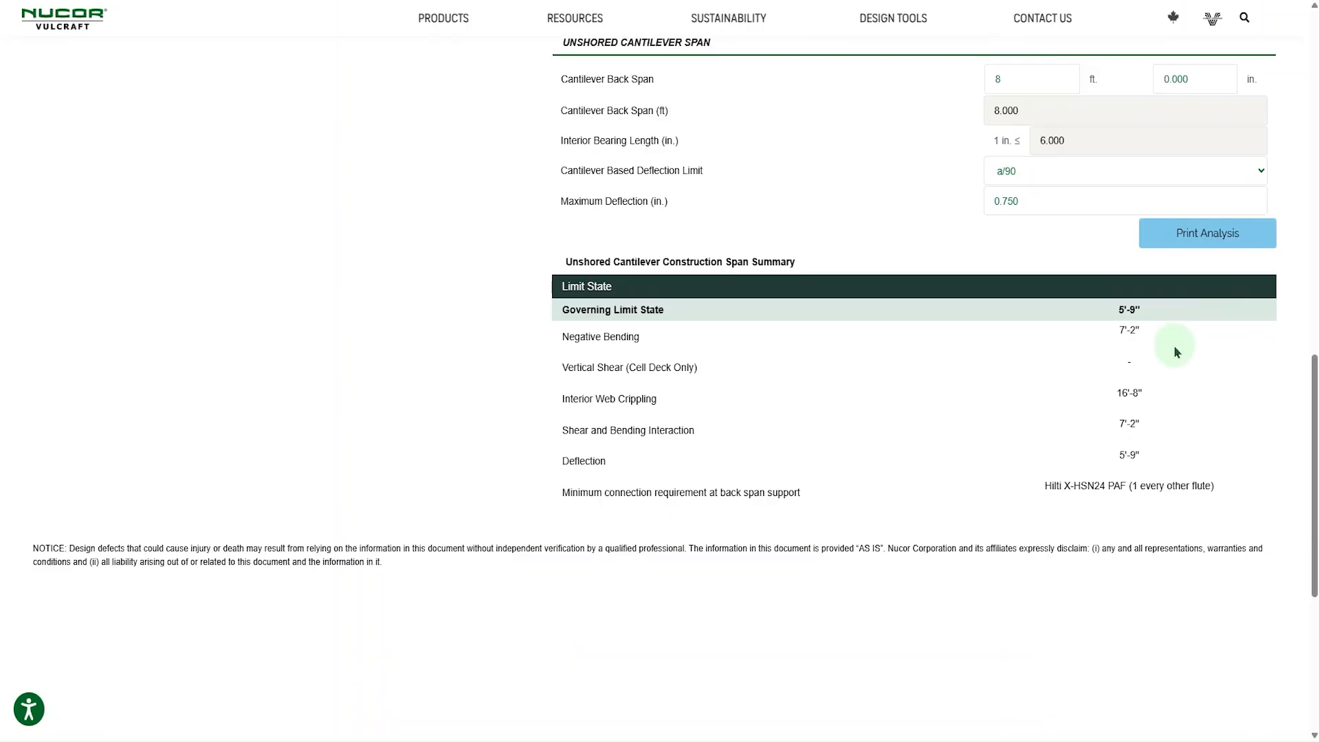
pyautogui.scroll(-1, 1174, 349)
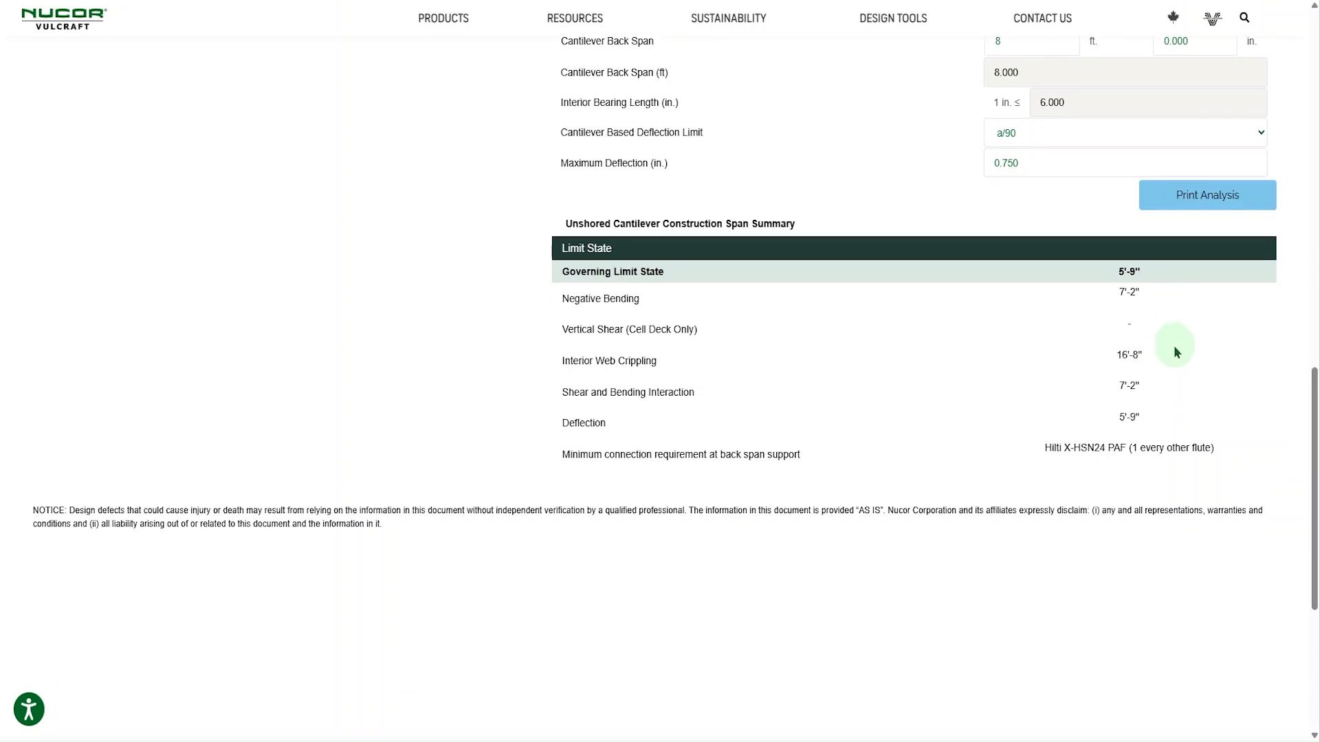